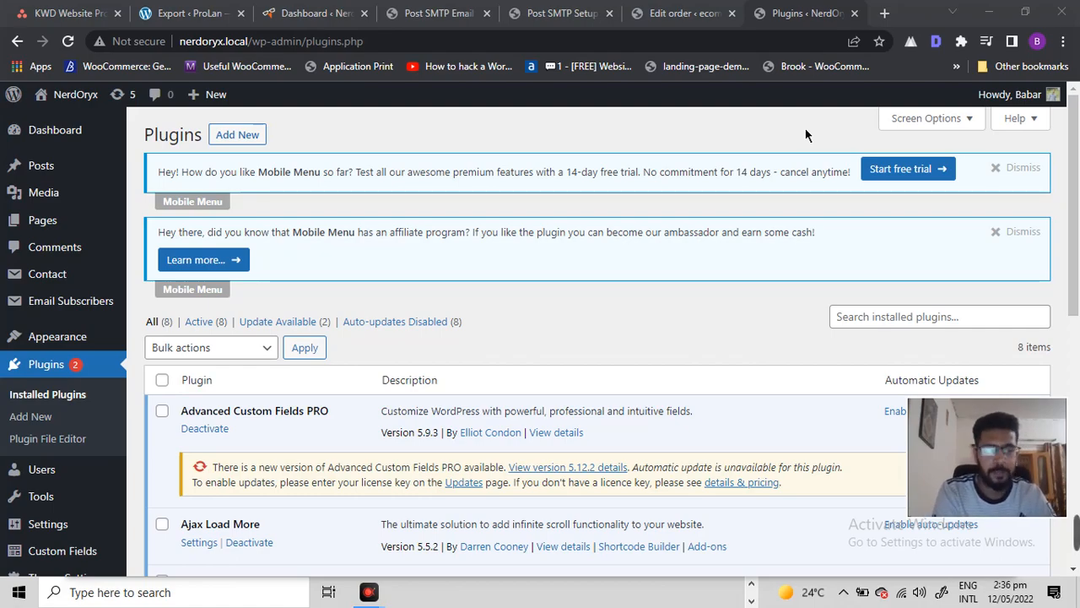
Step: Open the front-end of the NerdOryx site in a new browser tab
left_click(704, 123)
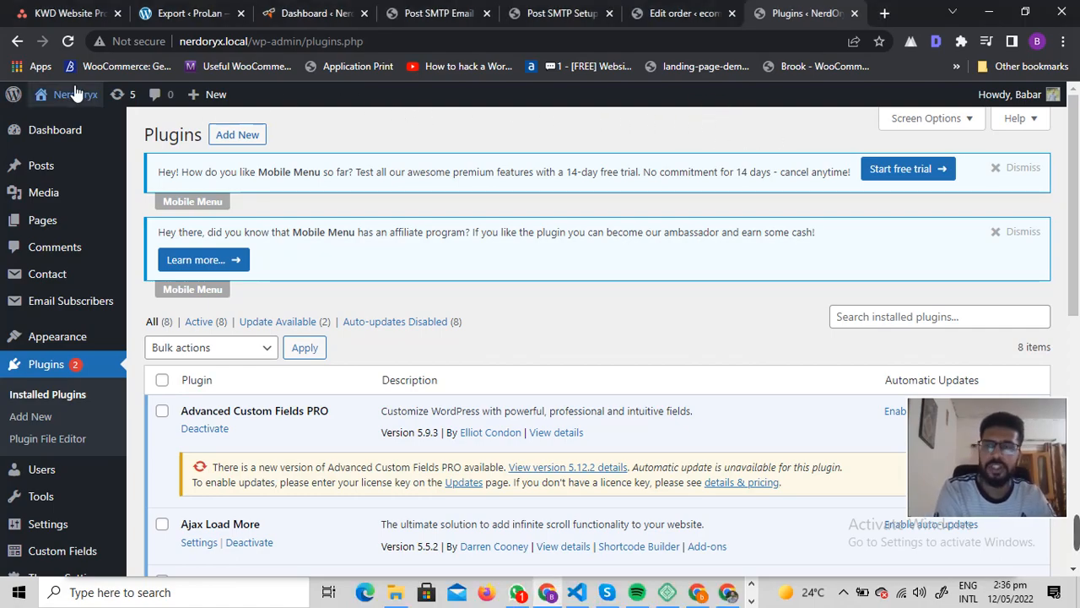
mouse_move(69, 94)
right_click(51, 120)
left_click(66, 130)
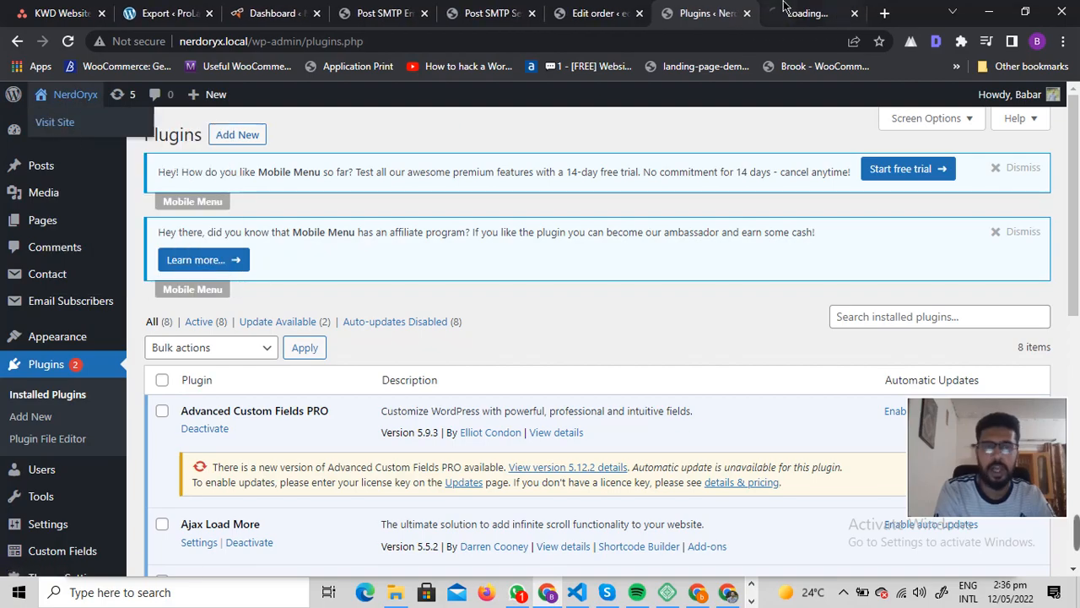
left_click(791, 12)
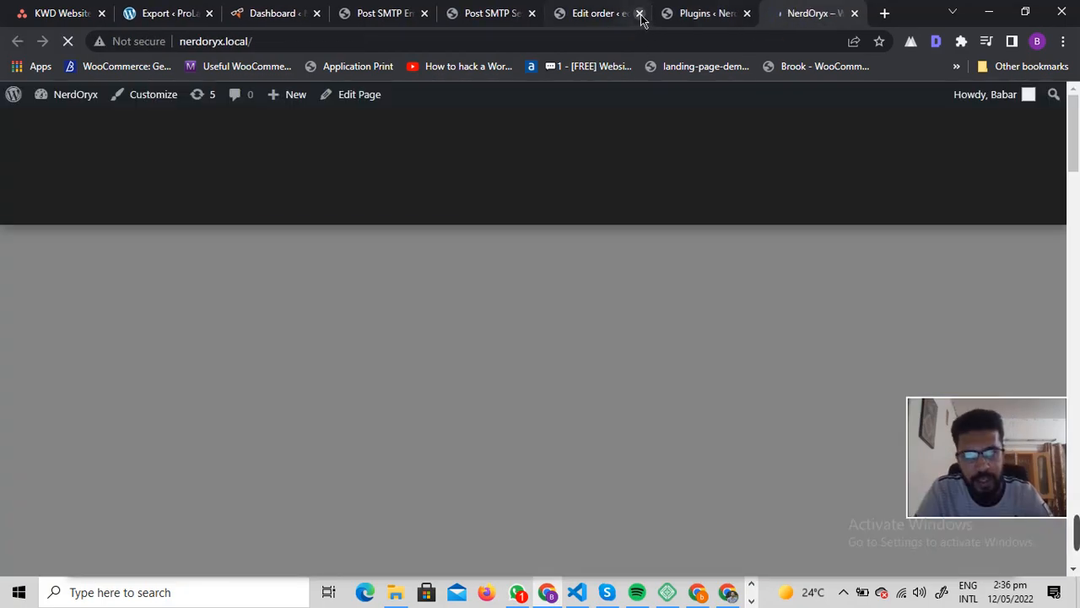
Step: Close the three unneeded admin tabs for the order edit and Post SMTP pages
left_click(639, 14)
left_click(532, 13)
left_click(424, 14)
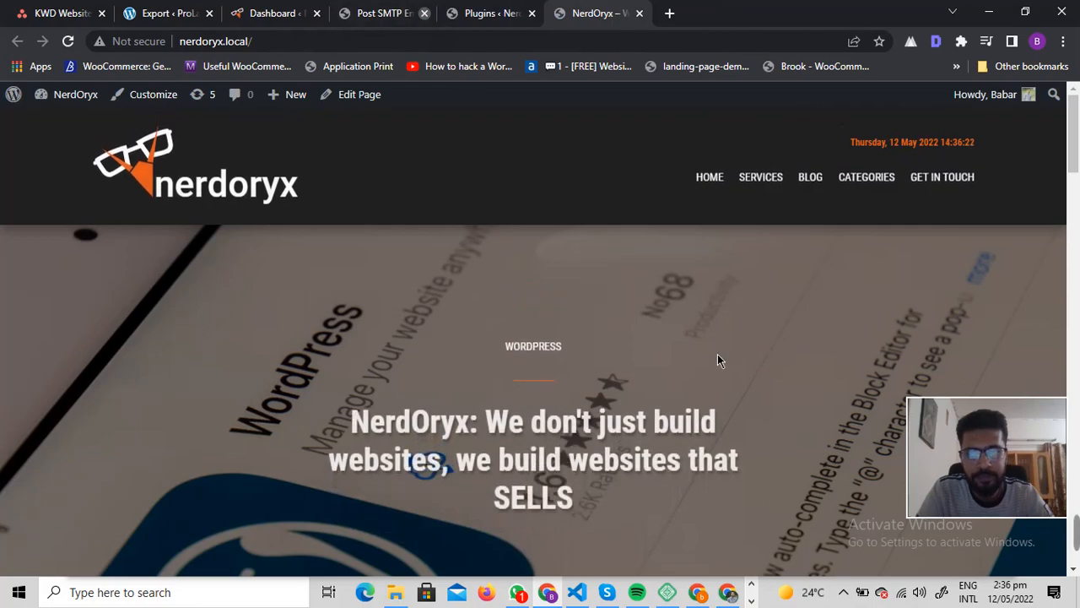
Step: Scroll through the site's home page to review its current content
scroll(538, 312, "down", 10)
scroll(591, 313, "down", 8)
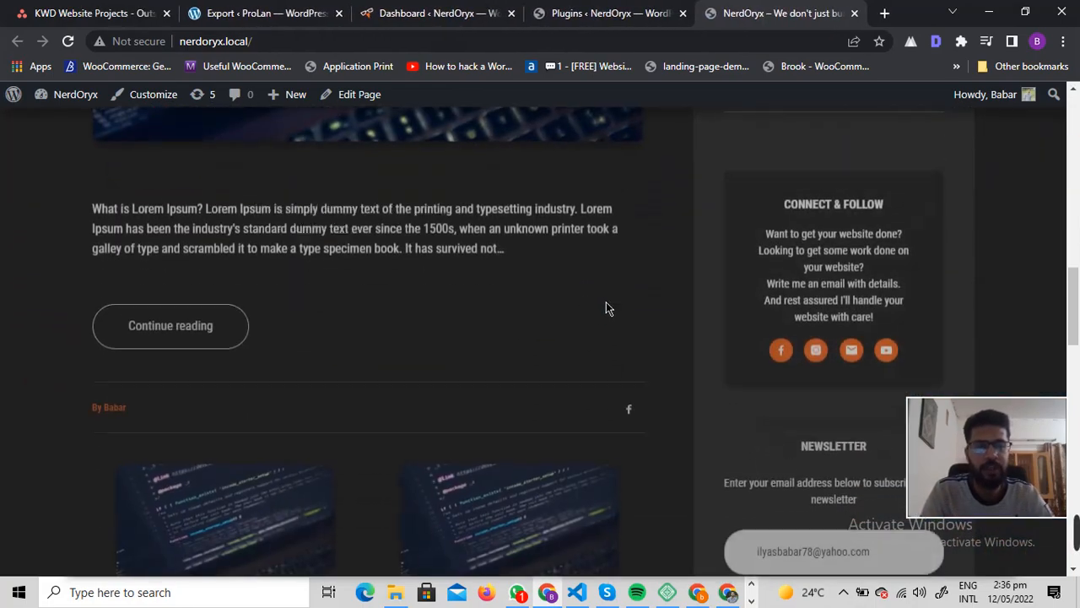
scroll(494, 291, "down", 10)
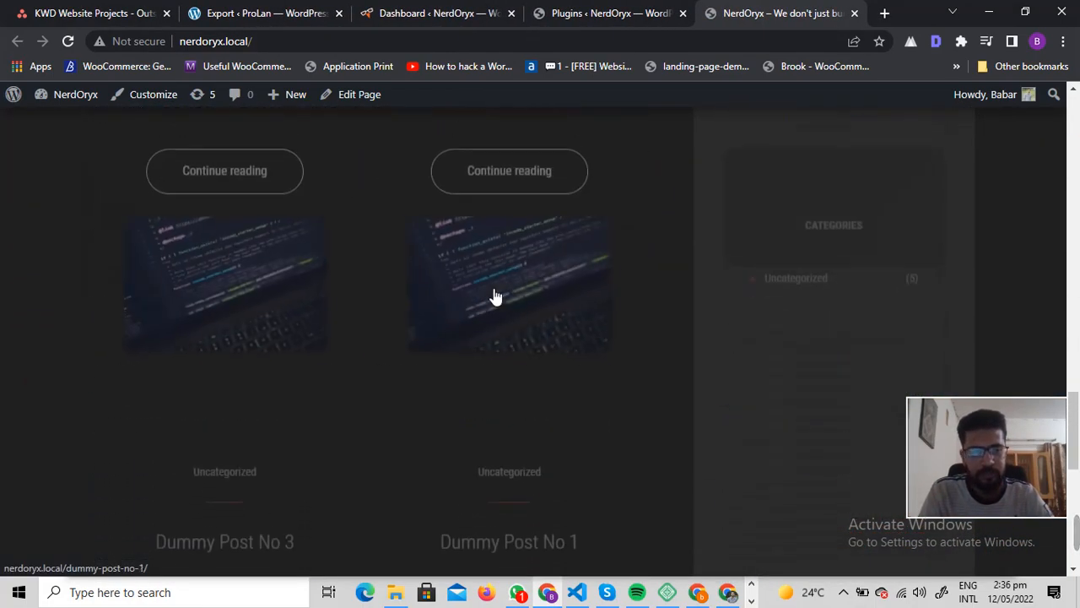
scroll(526, 304, "up", 4)
scroll(534, 313, "up", 20)
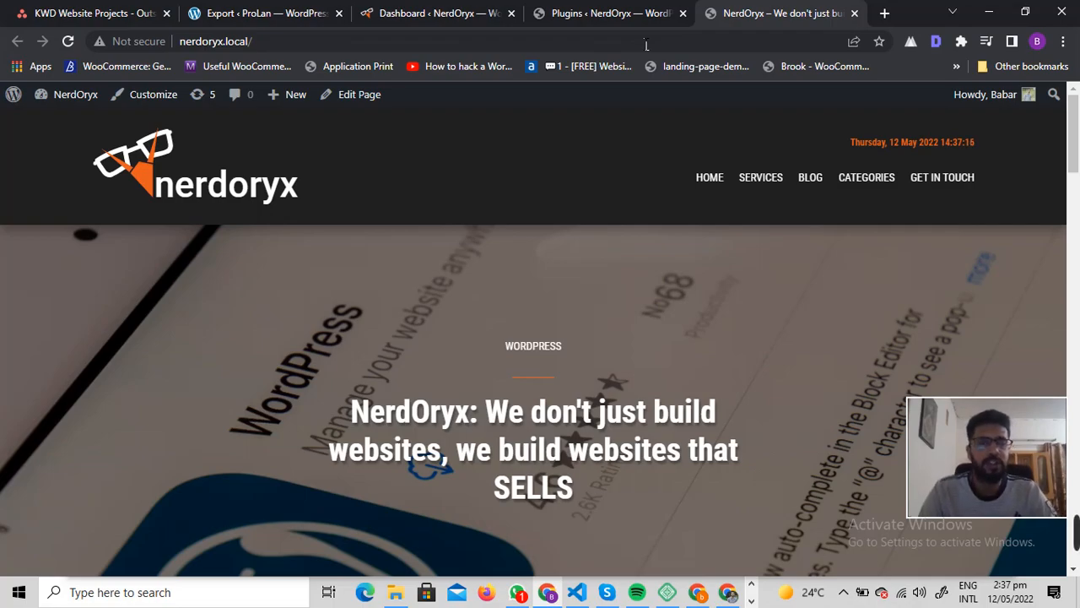
Step: Search the plugin directory for 'all in one', then install and activate All-in-One WP Migration
left_click(644, 14)
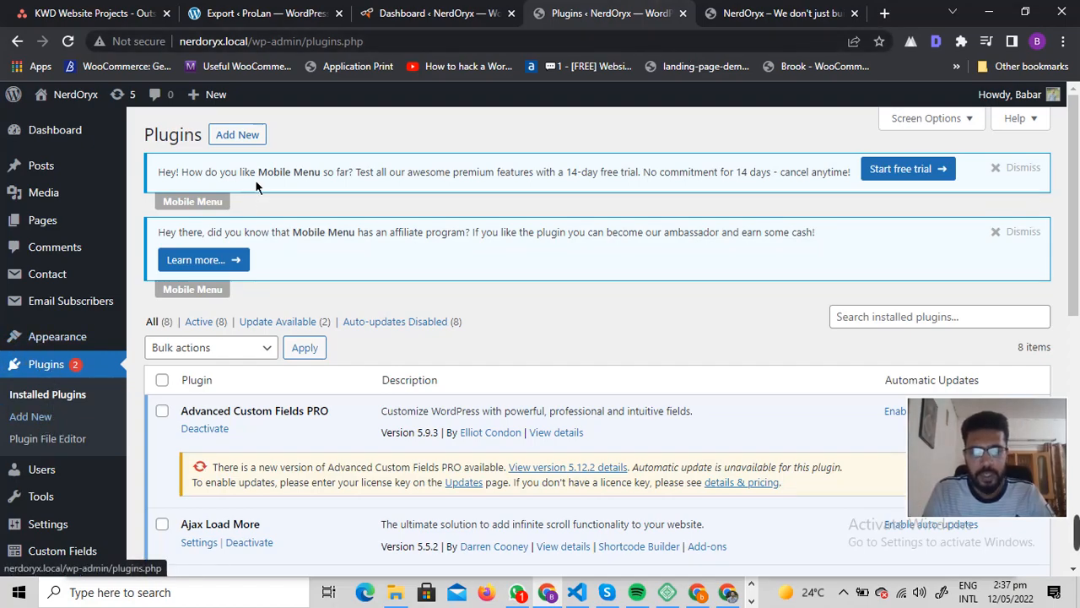
left_click(240, 135)
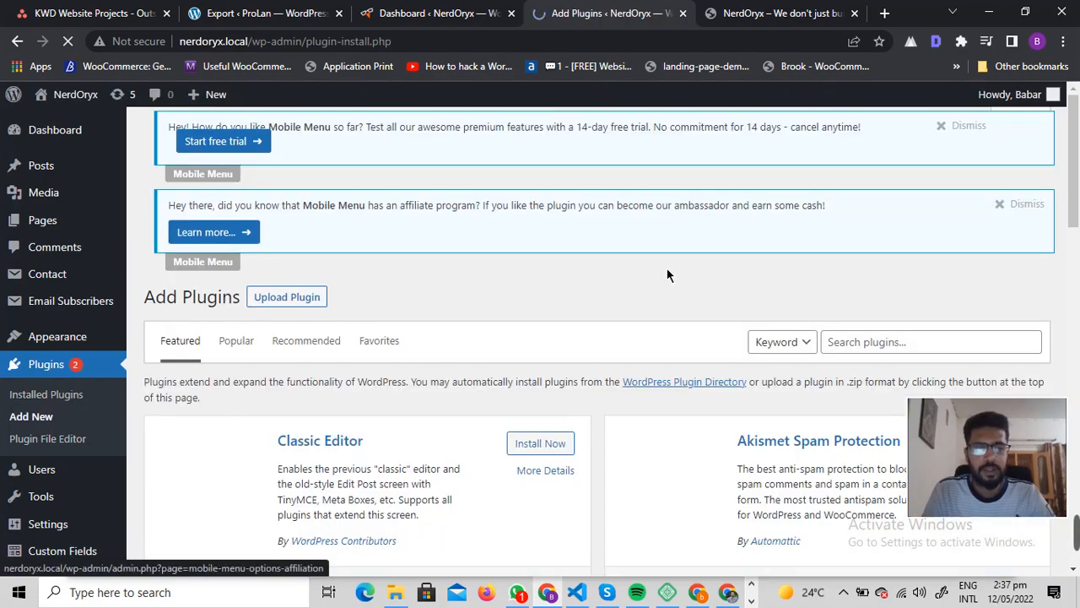
type("all in")
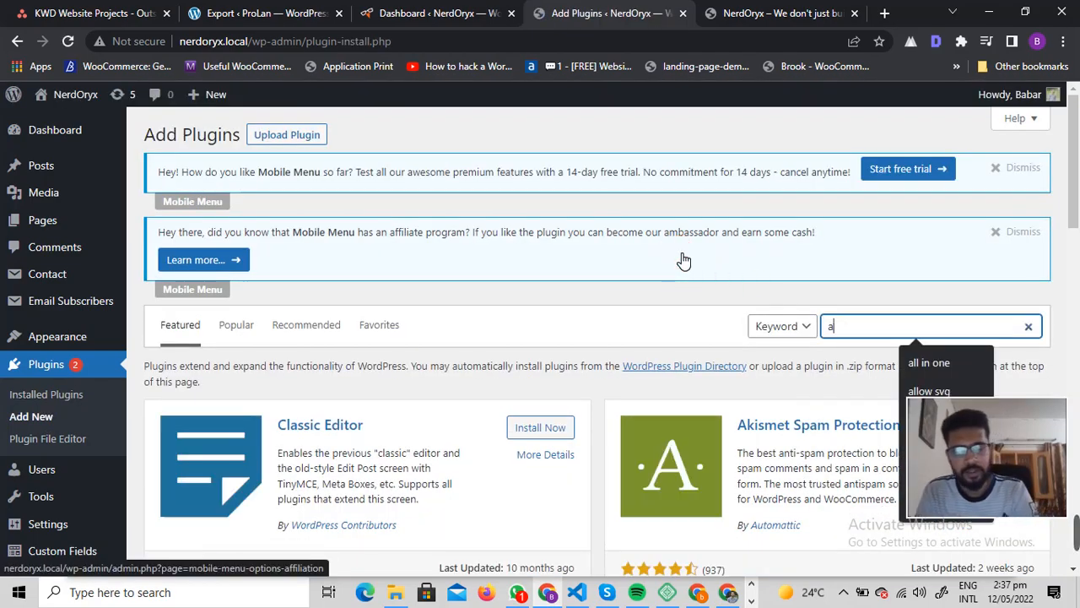
key("Down")
key("Return")
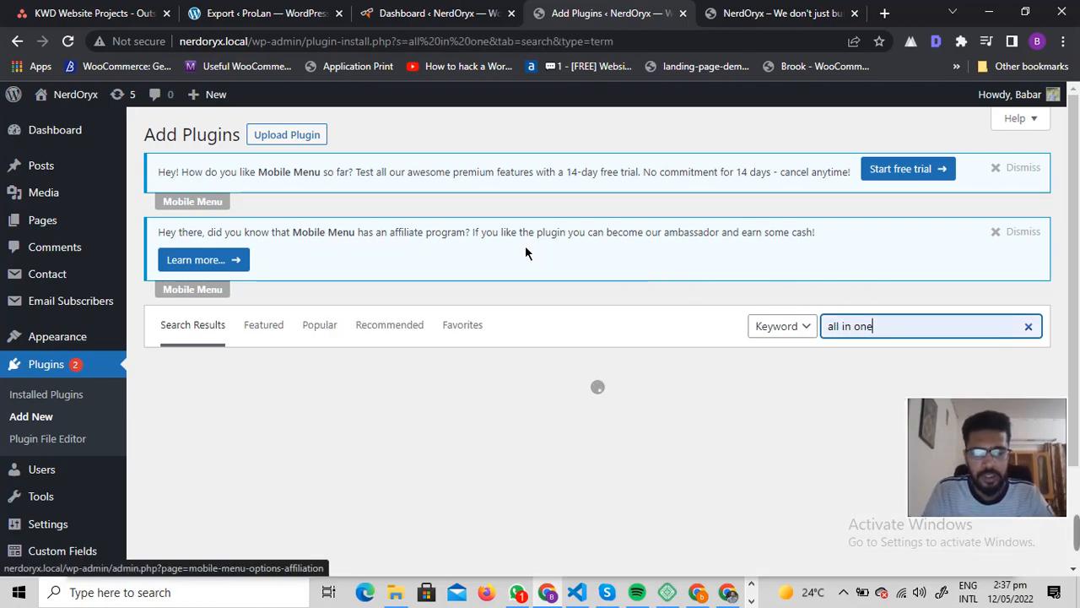
scroll(525, 245, "down", 5)
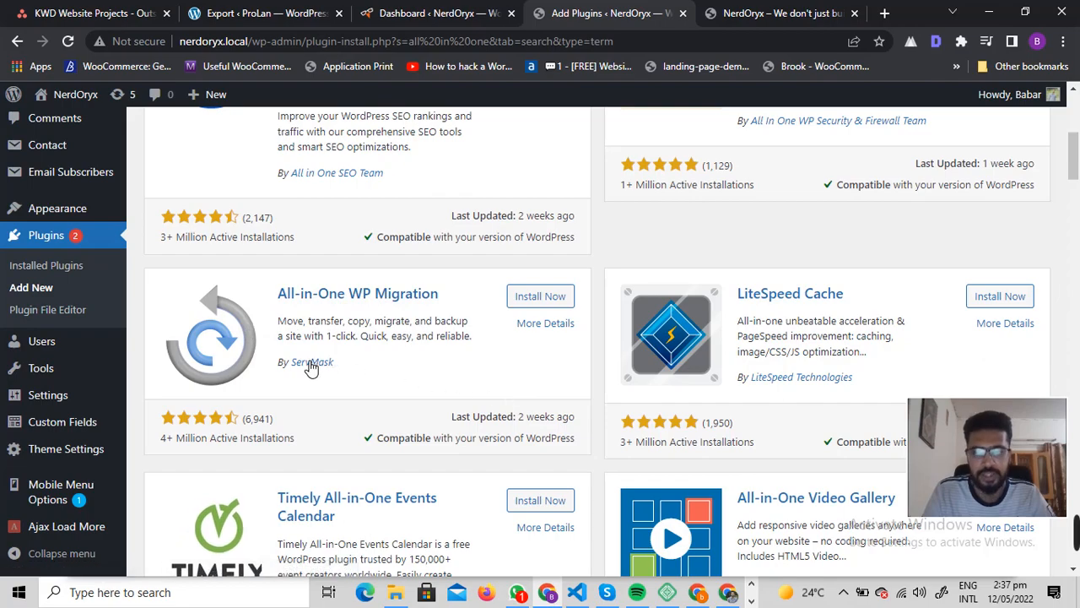
left_click(558, 296)
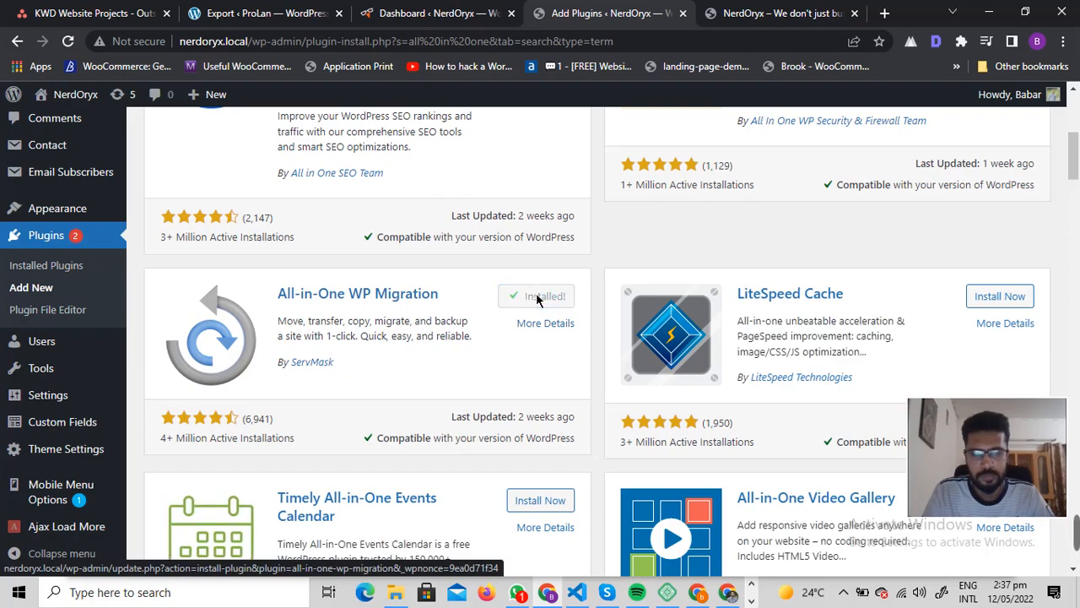
left_click(544, 297)
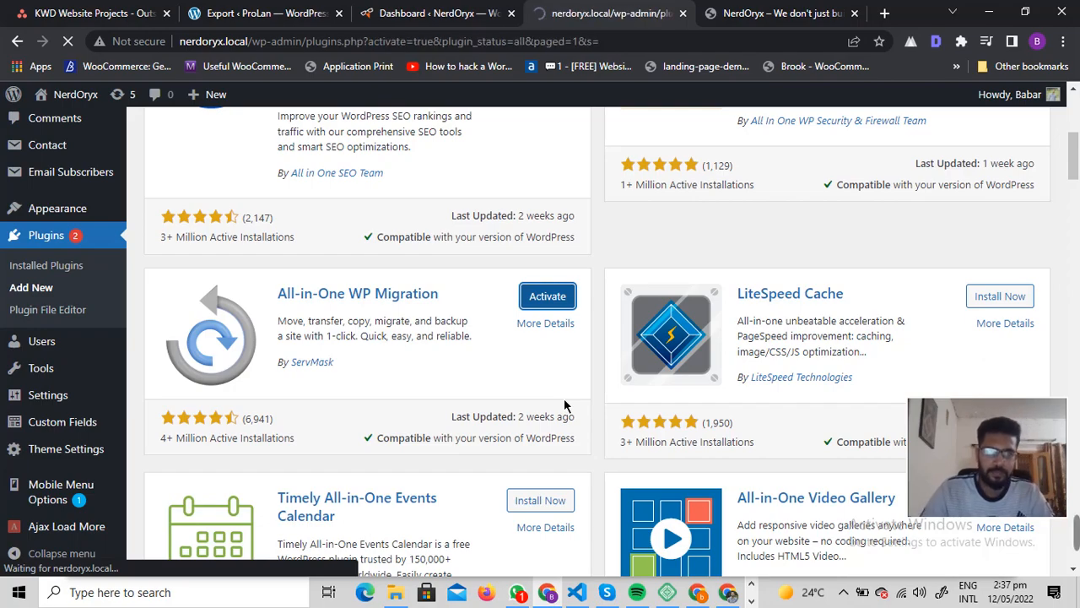
Step: Open the plugin upload form from the Add Plugins page and start choosing a file
scroll(168, 330, "down", 3)
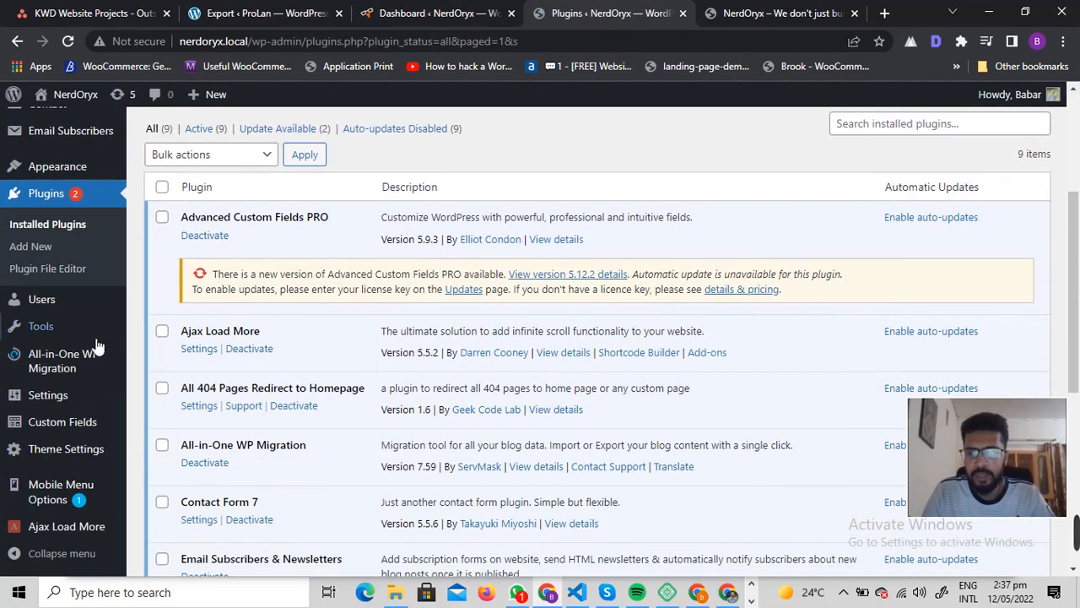
scroll(317, 353, "down", 2)
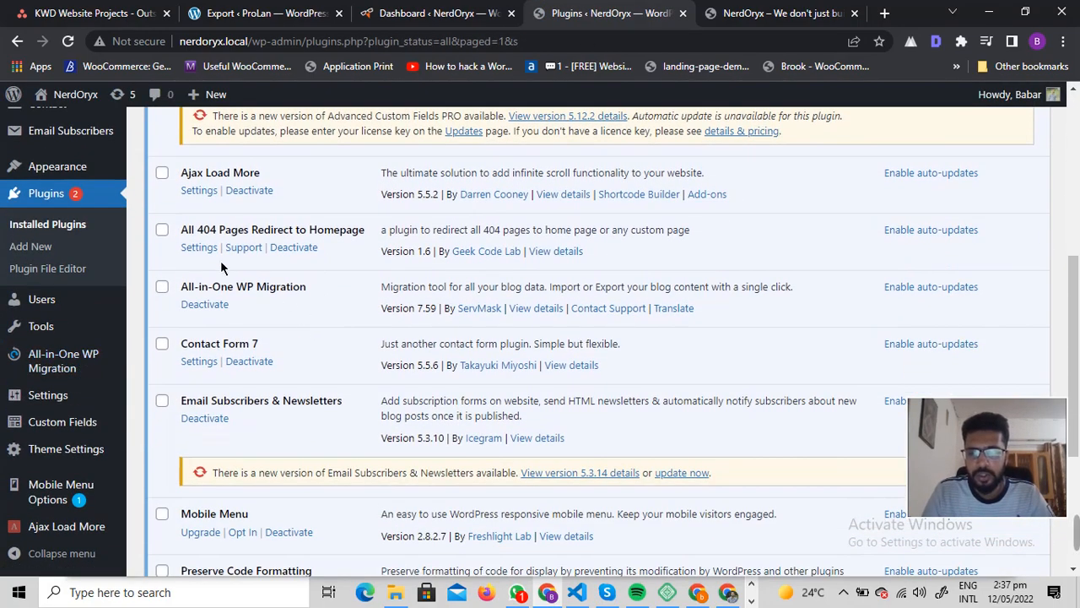
scroll(73, 255, "up", 2)
left_click(39, 406)
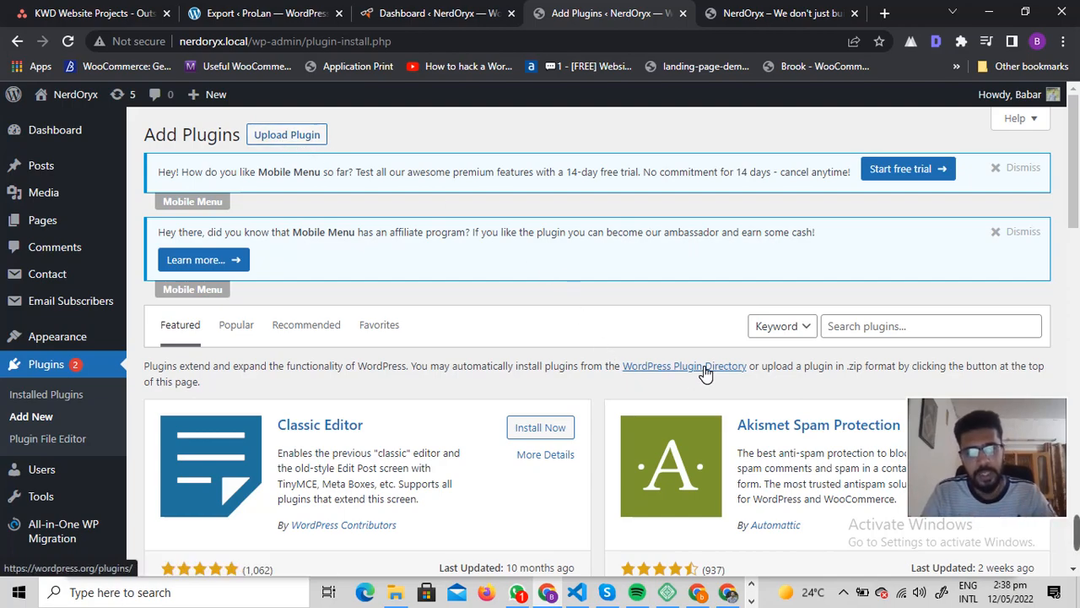
left_click(270, 131)
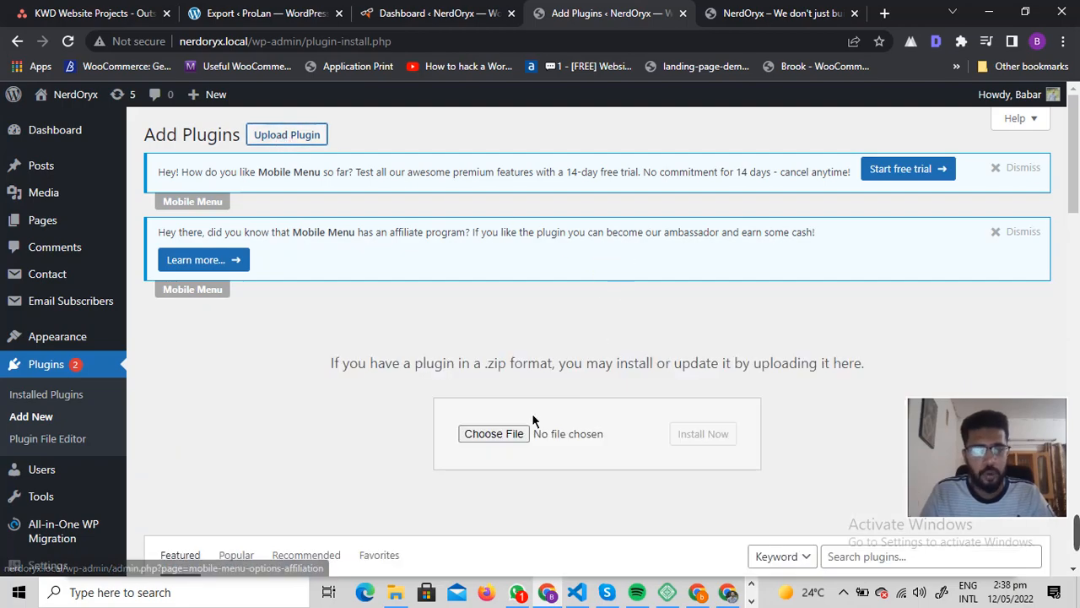
left_click(494, 433)
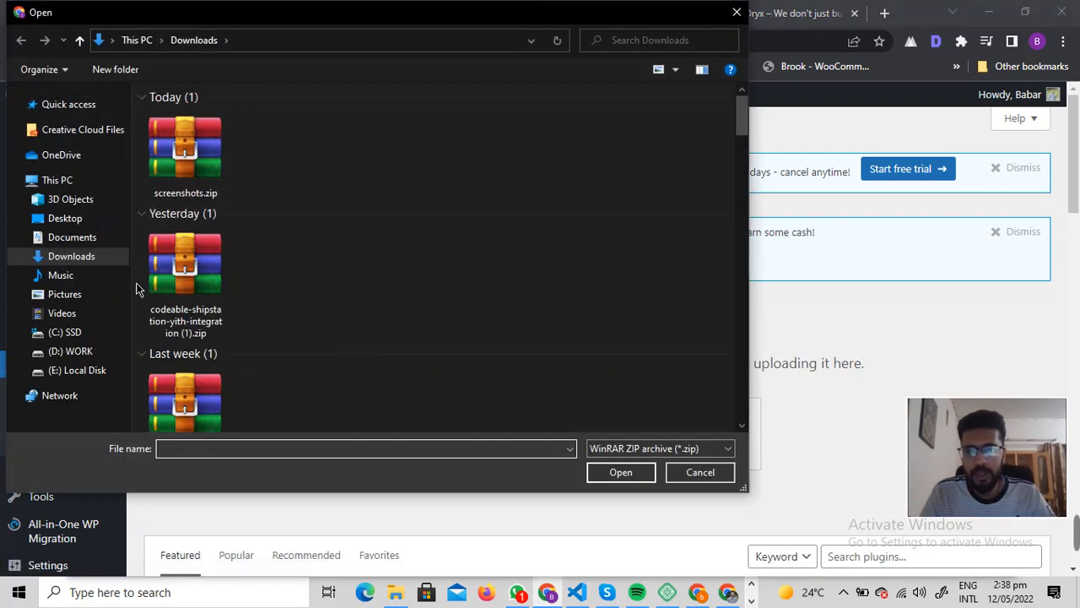
Step: Upload, install and activate all-in-one-wp-migration-unlimited-extension.zip from the work drive folder
left_click(72, 351)
double_click(175, 132)
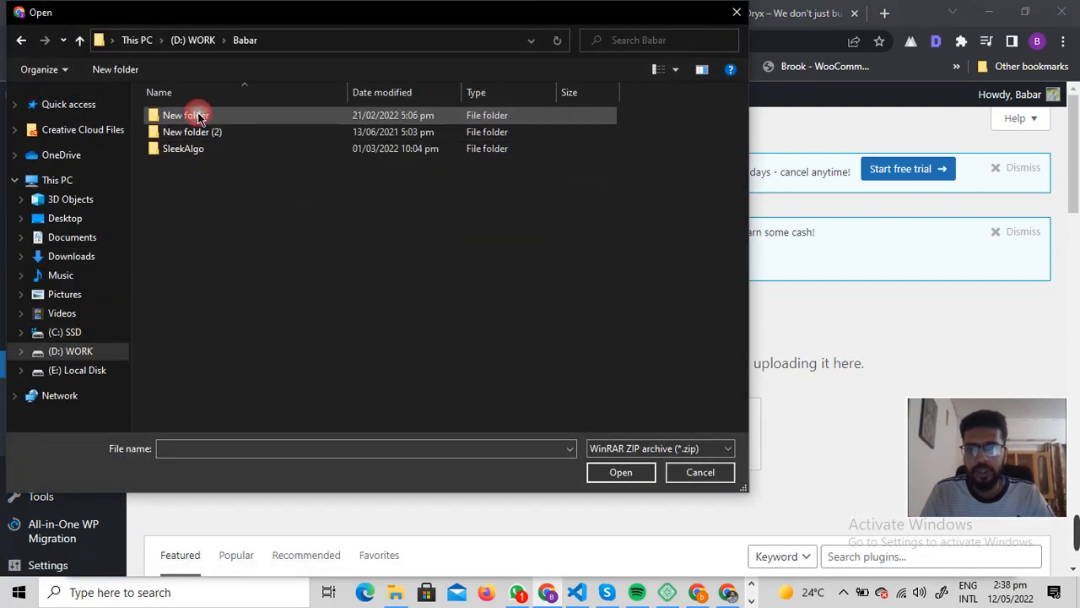
double_click(190, 116)
double_click(202, 365)
double_click(221, 183)
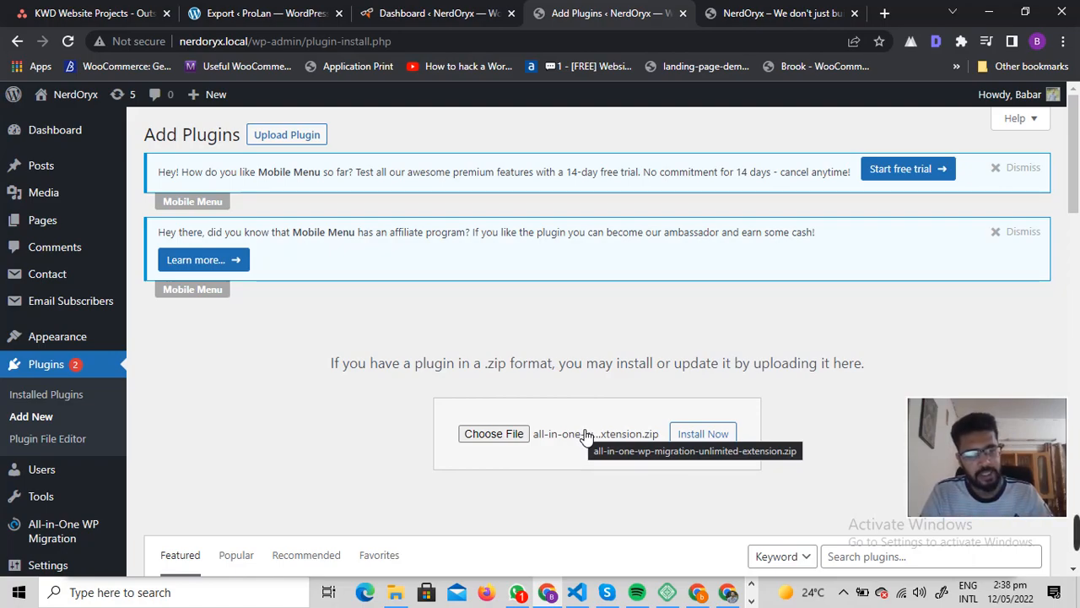
left_click(698, 434)
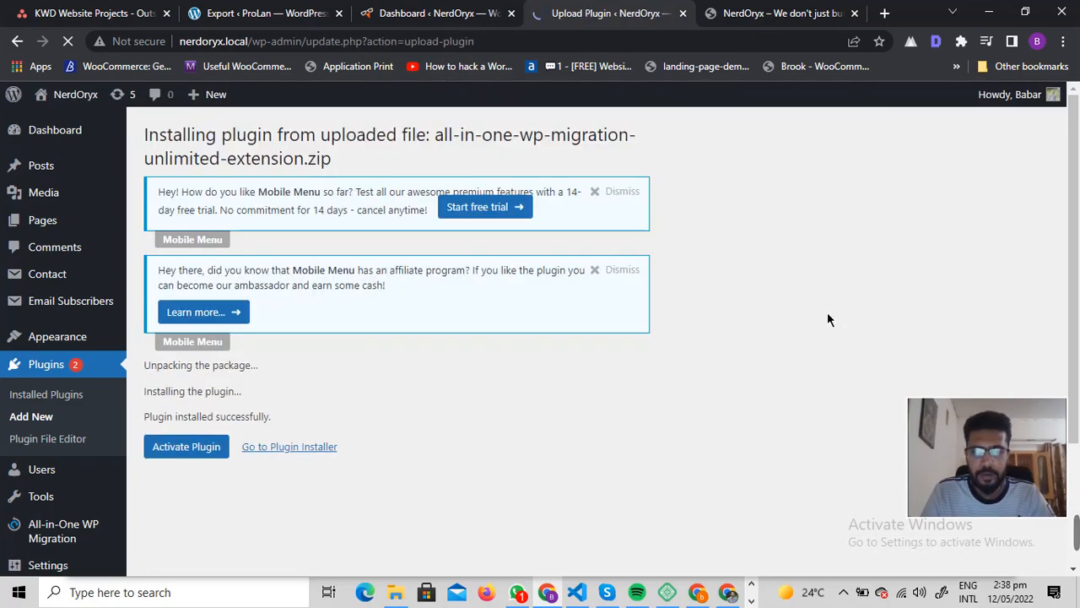
left_click(184, 447)
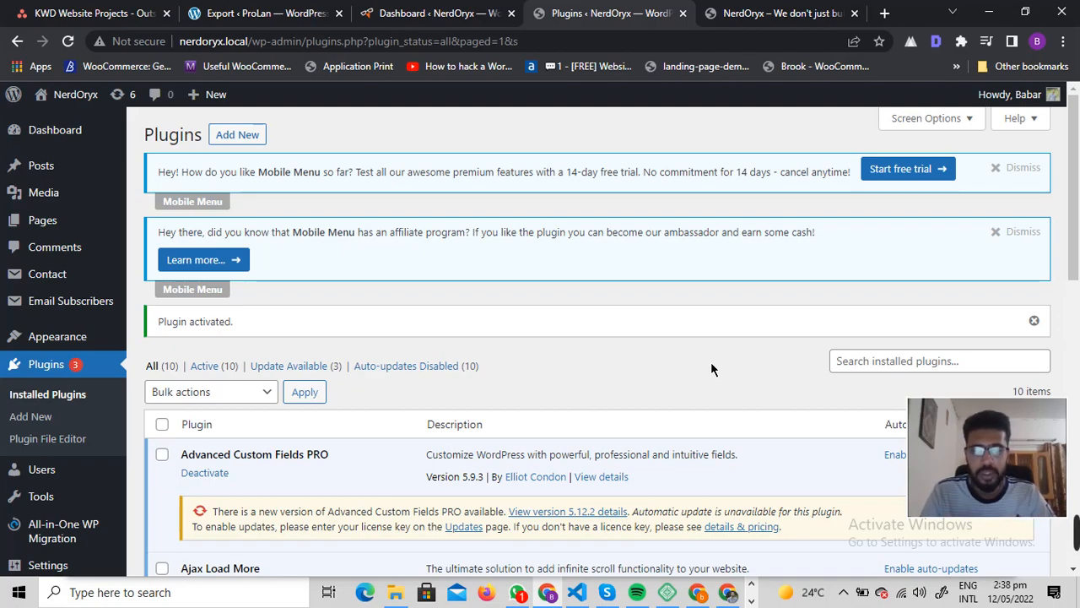
Step: Export the site to a file with All-in-One WP Migration and download the backup
scroll(482, 365, "down", 2)
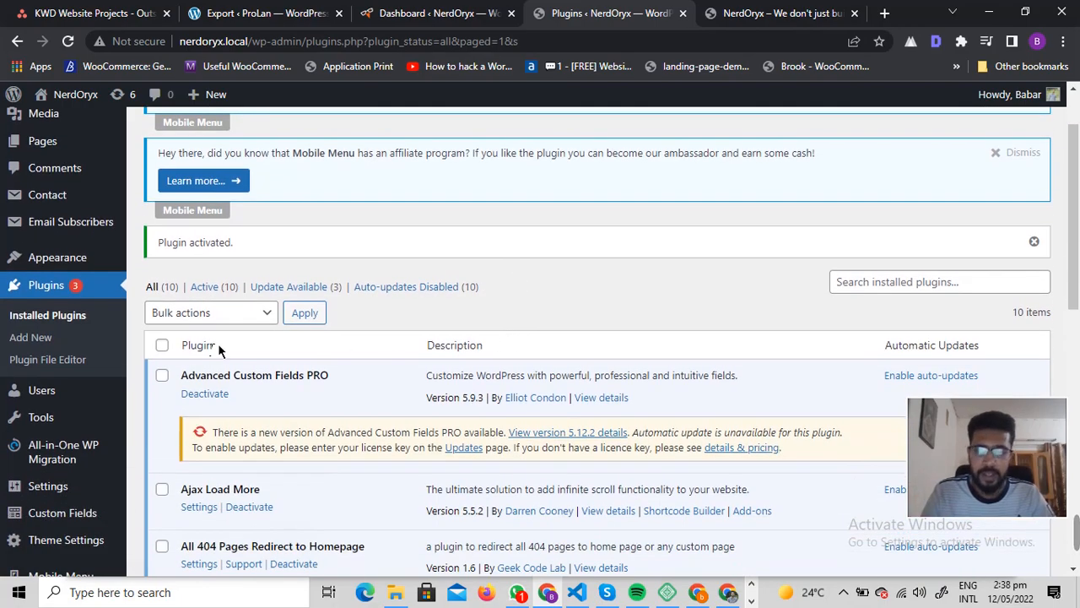
mouse_move(106, 453)
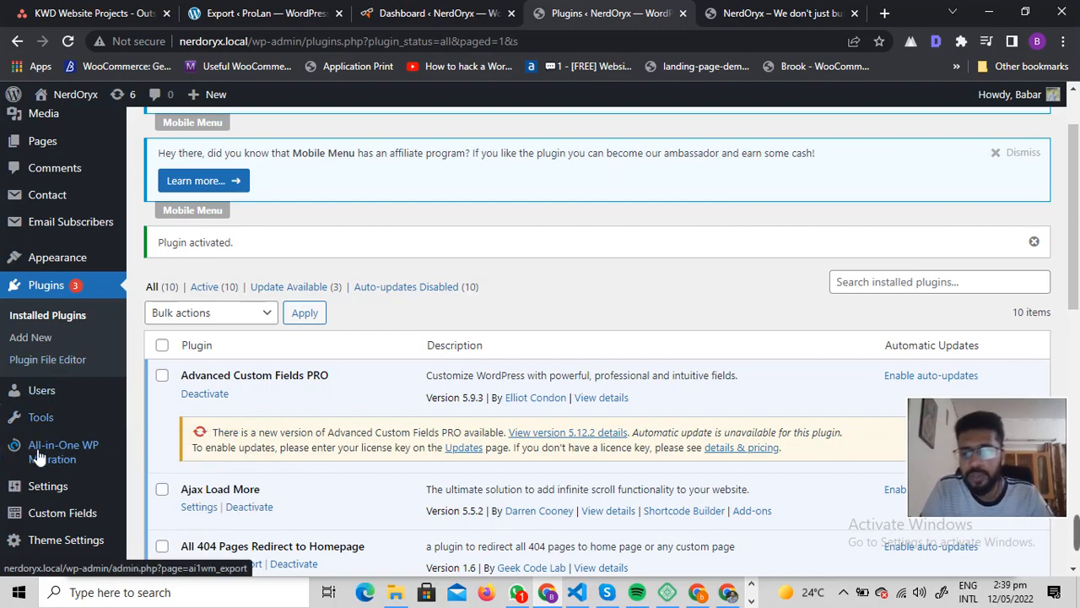
left_click(161, 492)
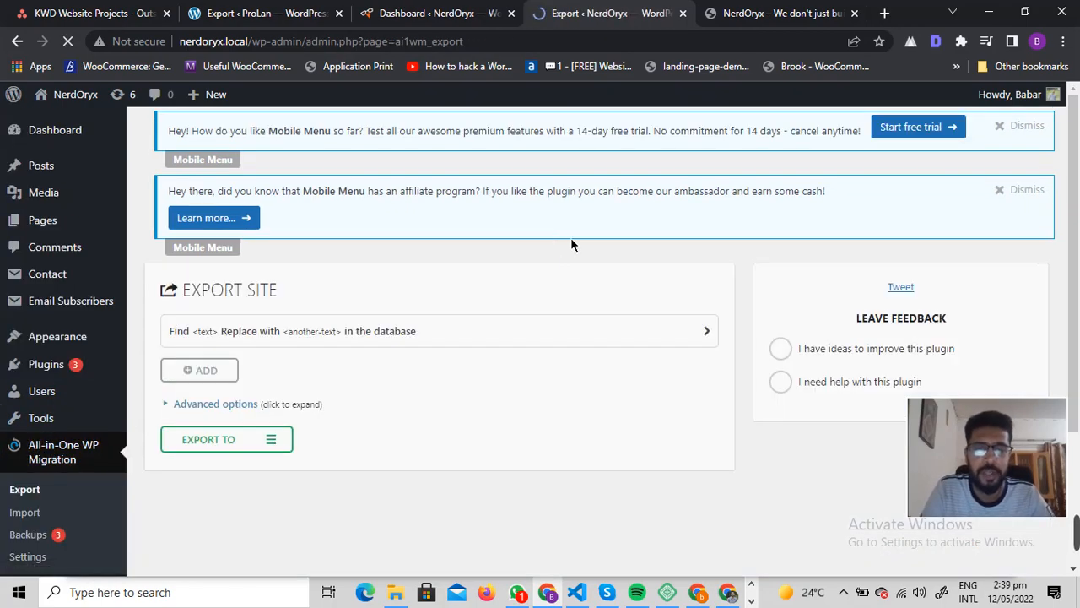
scroll(226, 269, "down", 2)
left_click(251, 253)
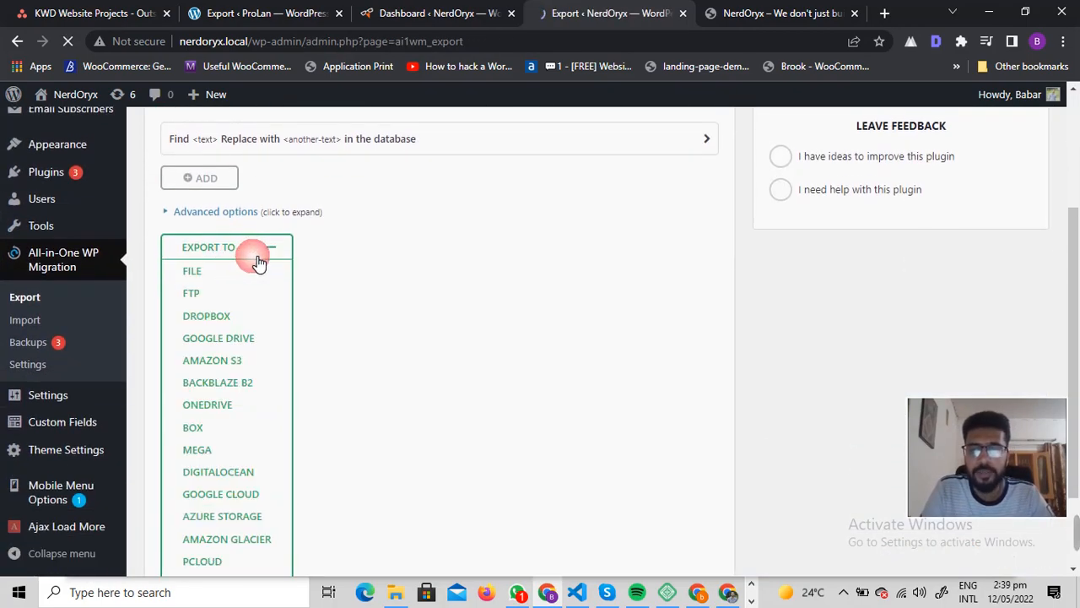
left_click(212, 280)
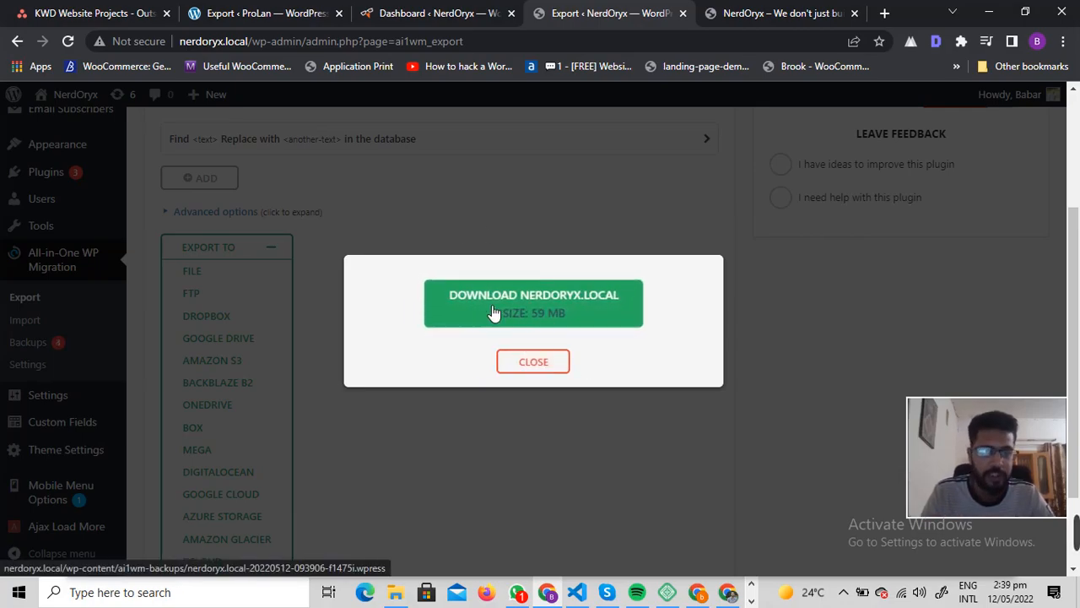
left_click(559, 322)
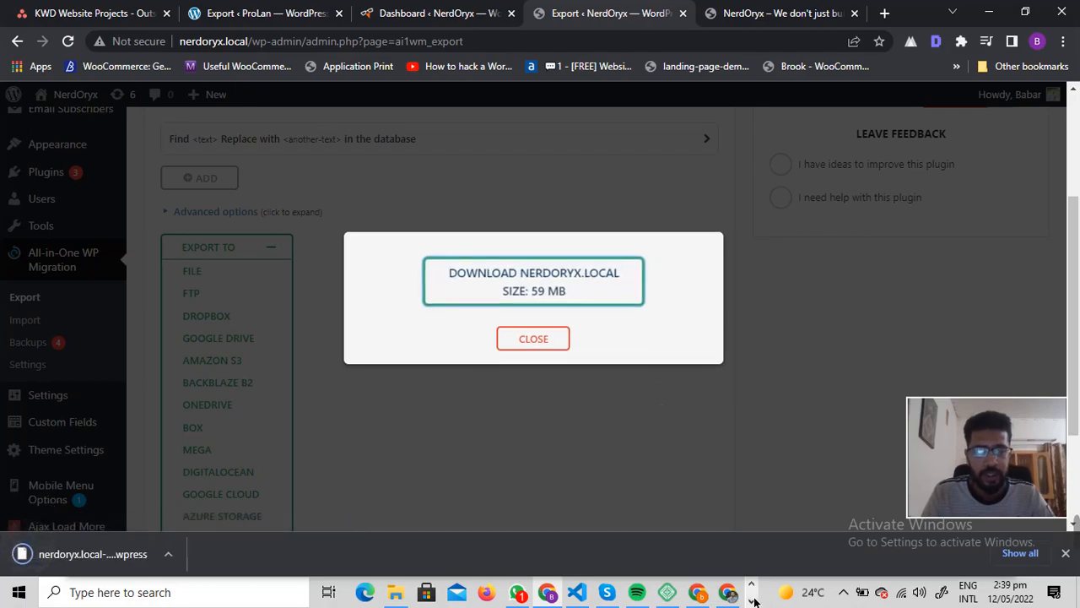
Step: Switch to Local, start the test-site site and open its WordPress admin login
left_click(667, 593)
left_click(350, 260)
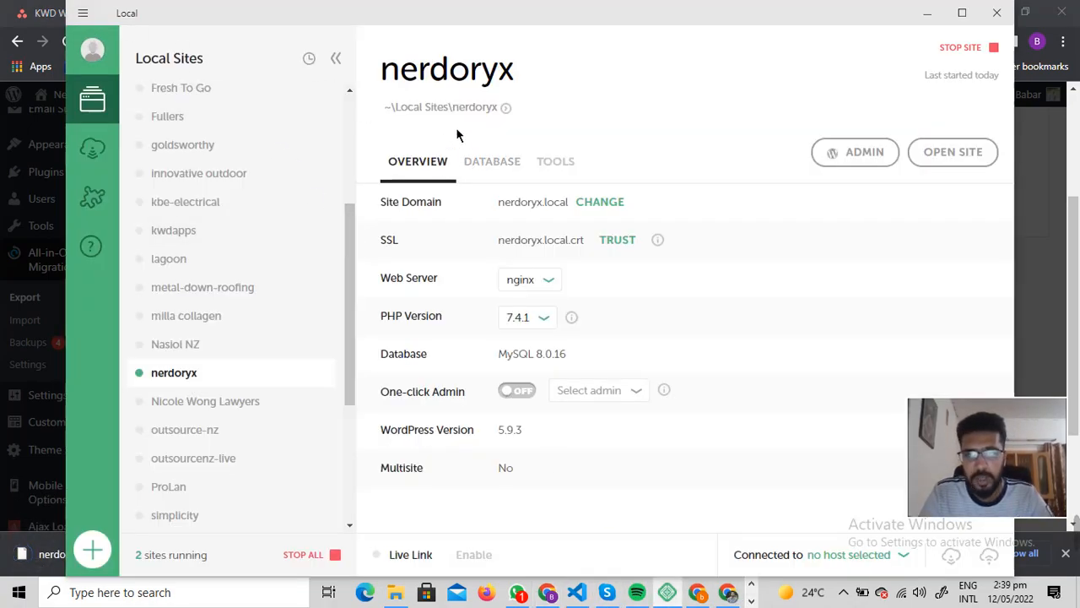
scroll(226, 351, "down", 3)
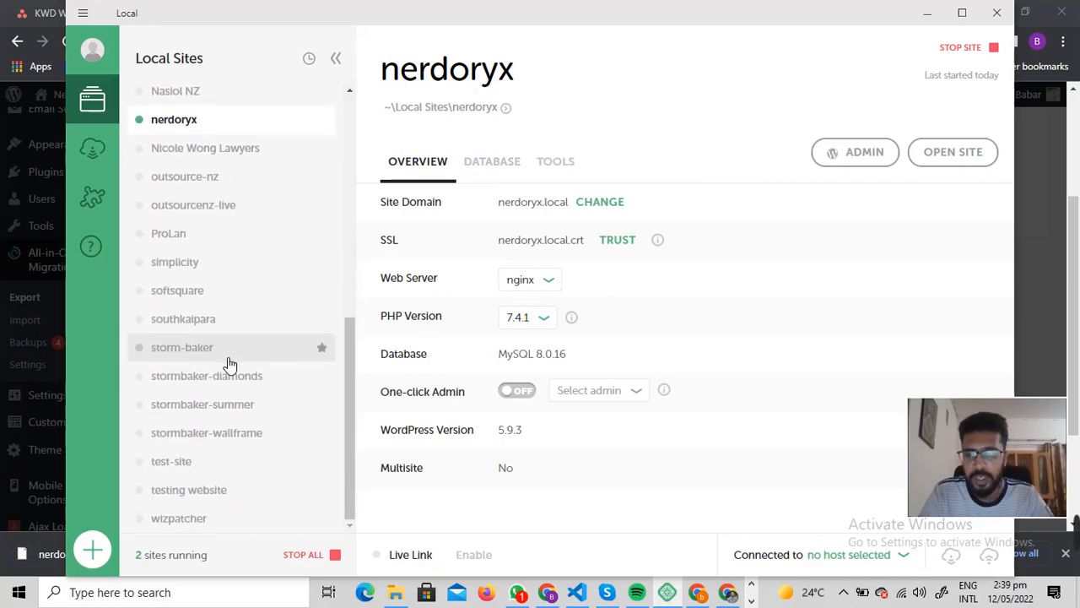
scroll(226, 371, "up", 6)
scroll(253, 388, "down", 6)
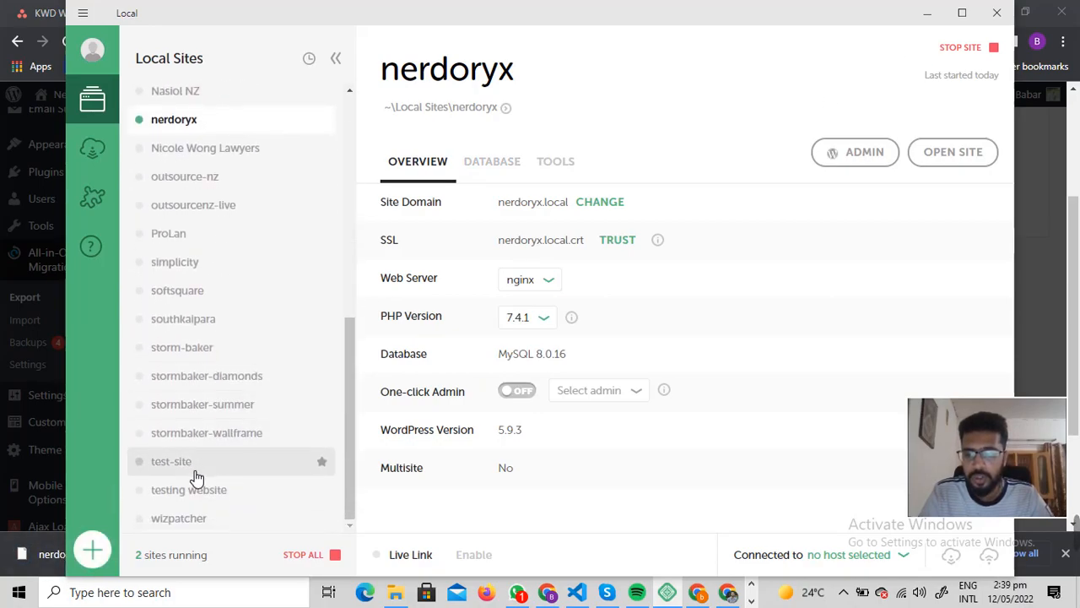
left_click(169, 471)
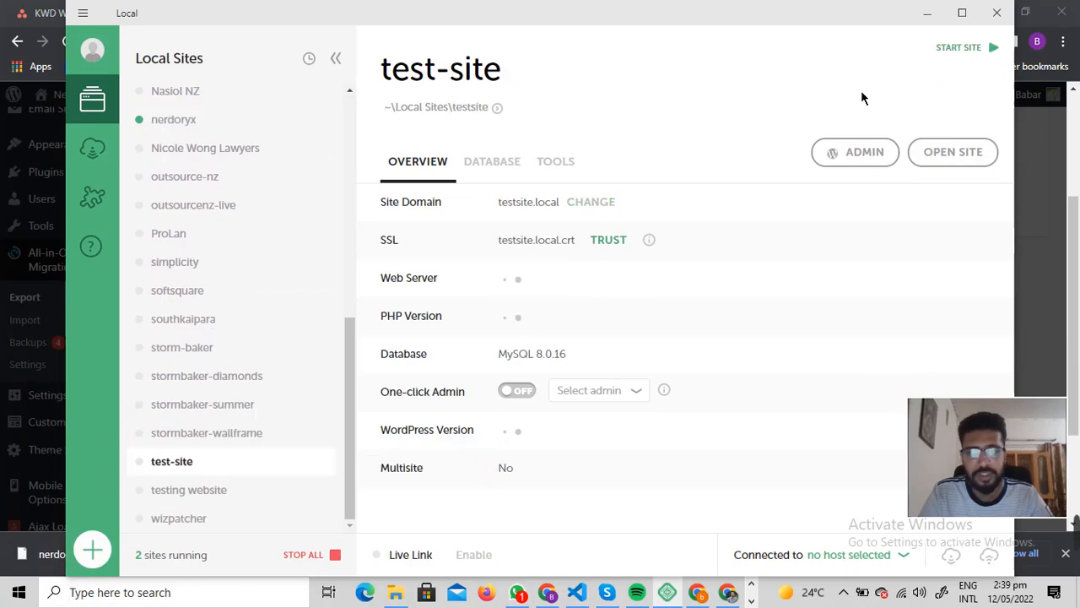
left_click(959, 48)
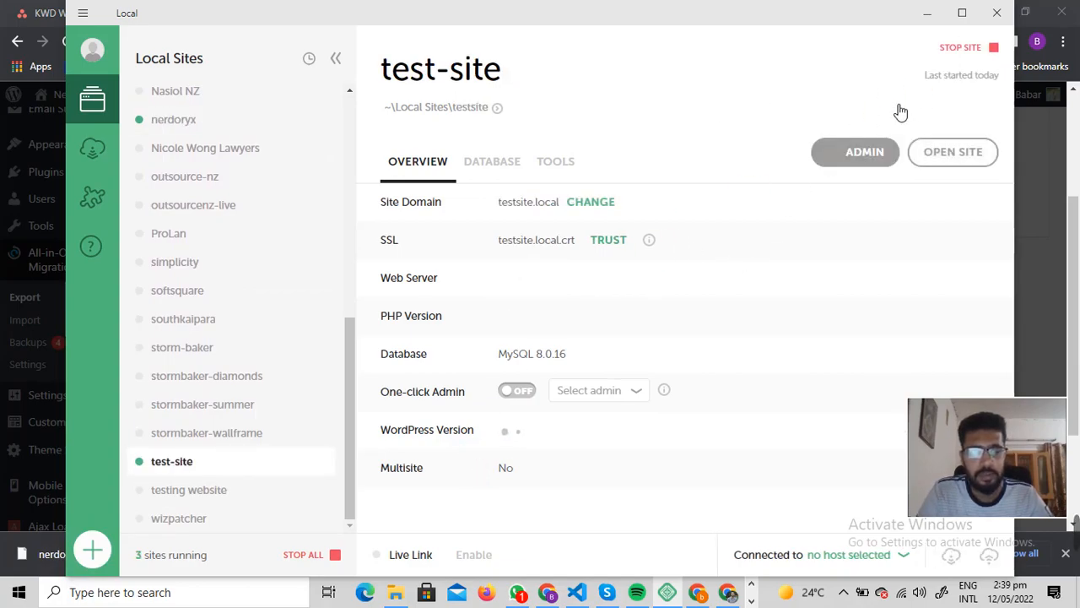
left_click(870, 157)
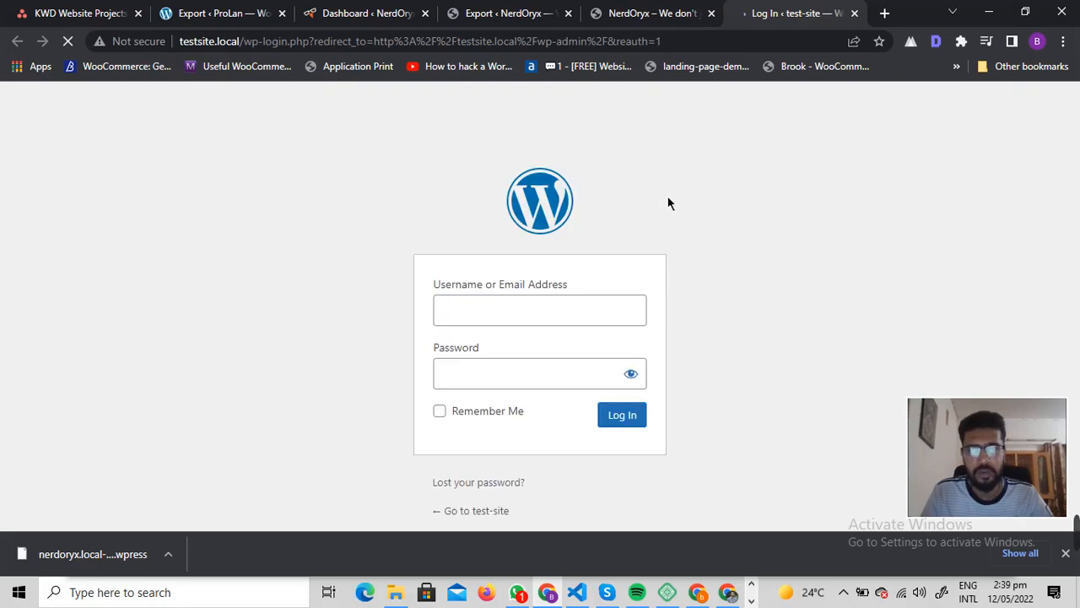
Step: Log in to the test-site WordPress admin with the administrator username and password
type("admin")
key("Tab")
type("admin")
key("Return")
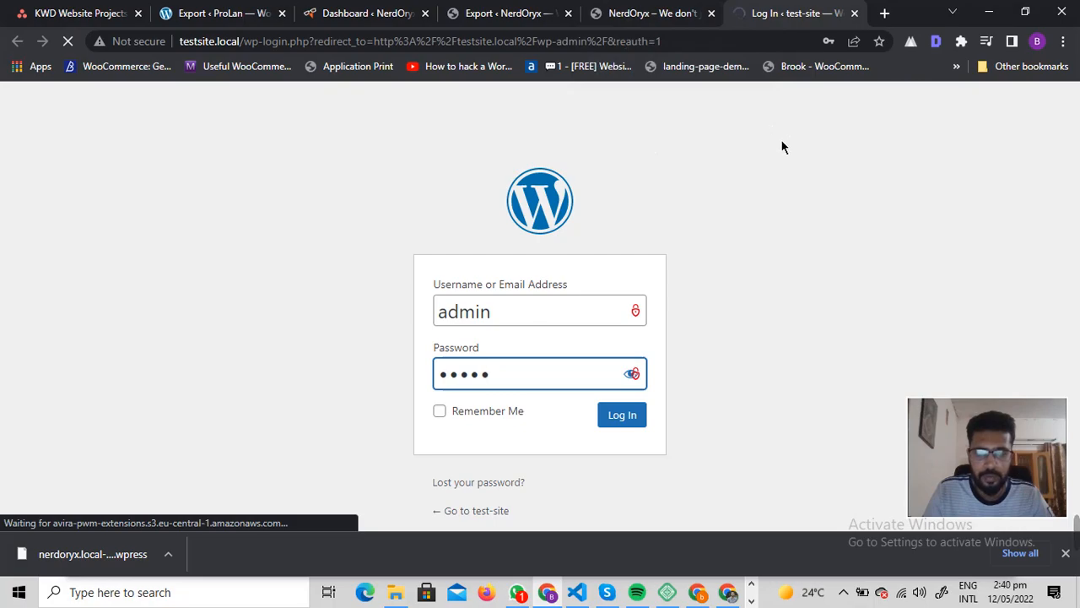
Step: Decline saving the browser password and confirm the administration email is correct
left_click(787, 68)
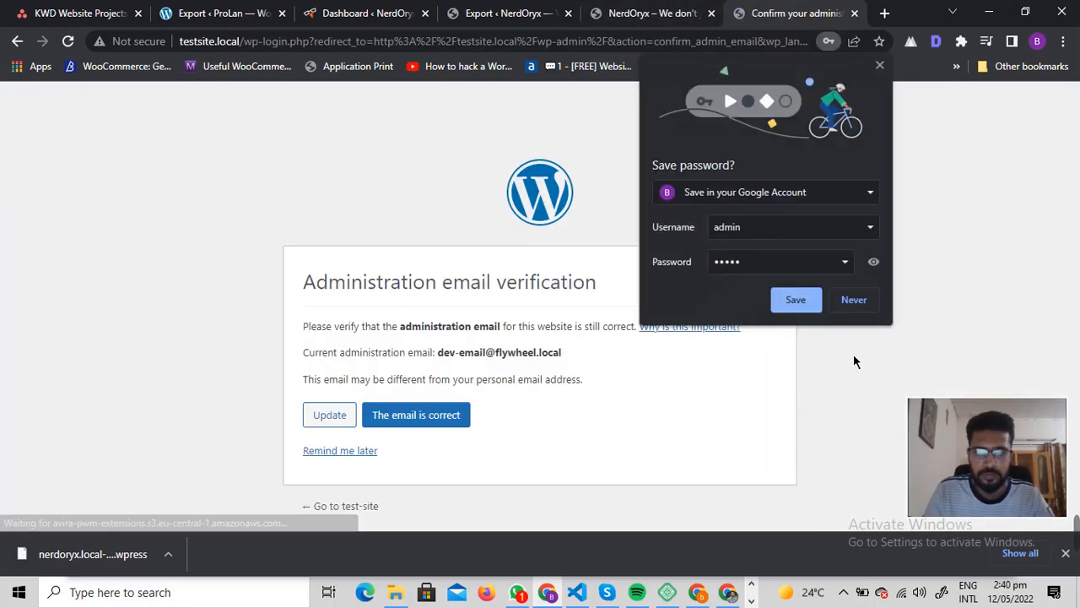
left_click(855, 302)
left_click(583, 321)
left_click(436, 412)
left_click(846, 302)
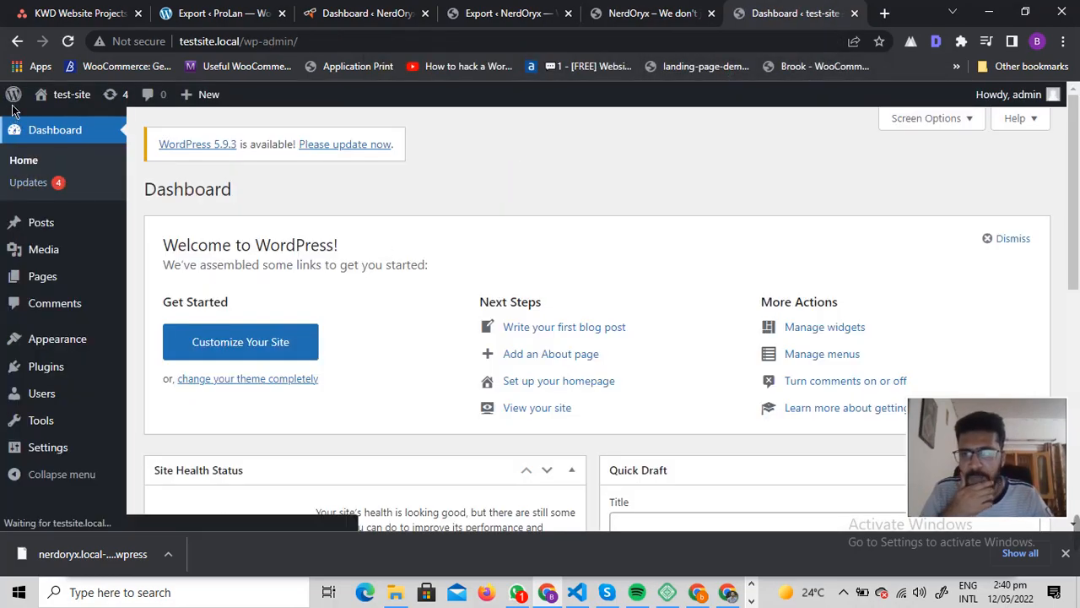
Step: Open the test-site front end in a new tab and compare it with the NerdOryx site
mouse_move(61, 101)
right_click(54, 119)
left_click(101, 133)
left_click(802, 13)
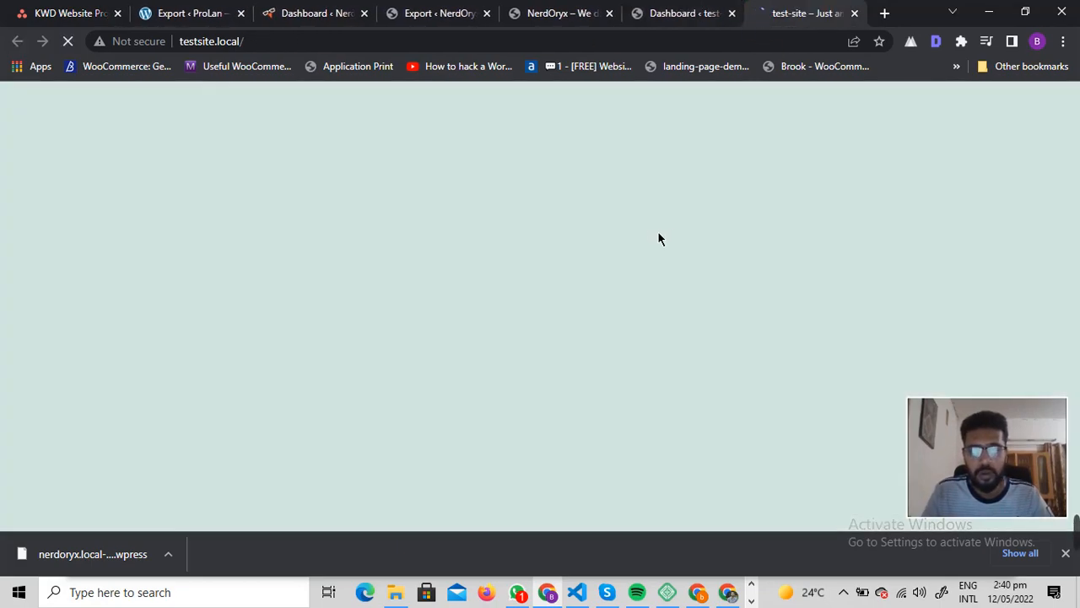
scroll(579, 248, "down", 8)
scroll(450, 296, "up", 8)
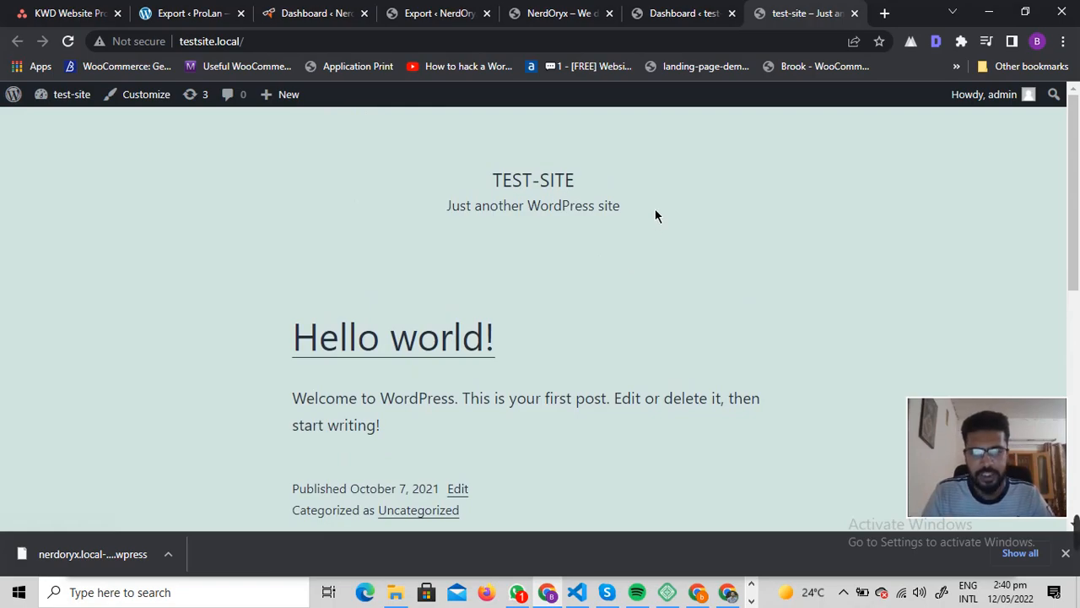
left_click(553, 12)
scroll(583, 282, "down", 10)
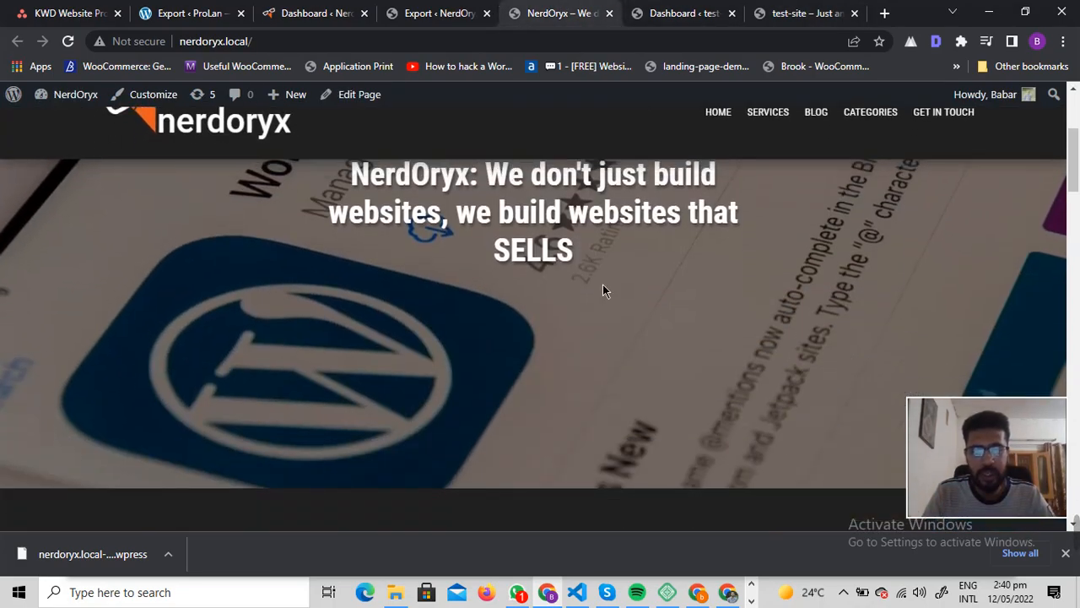
scroll(651, 306, "down", 10)
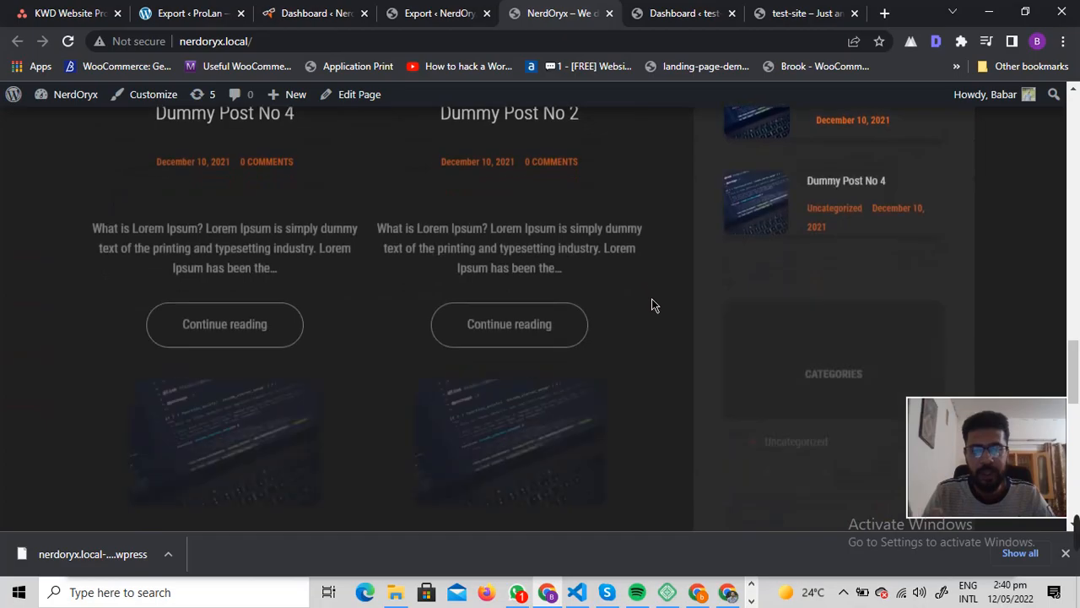
scroll(650, 302, "up", 20)
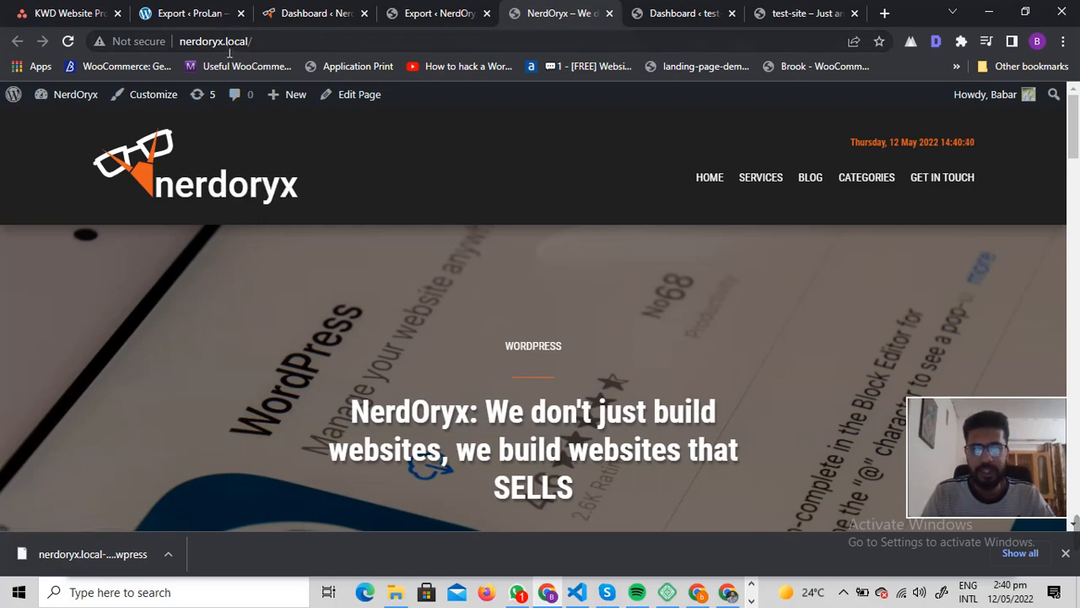
Step: Change the NerdOryx tab's address to nerdoryx.com to load the live site
left_click_drag(225, 41, 334, 45)
key("BackSpace")
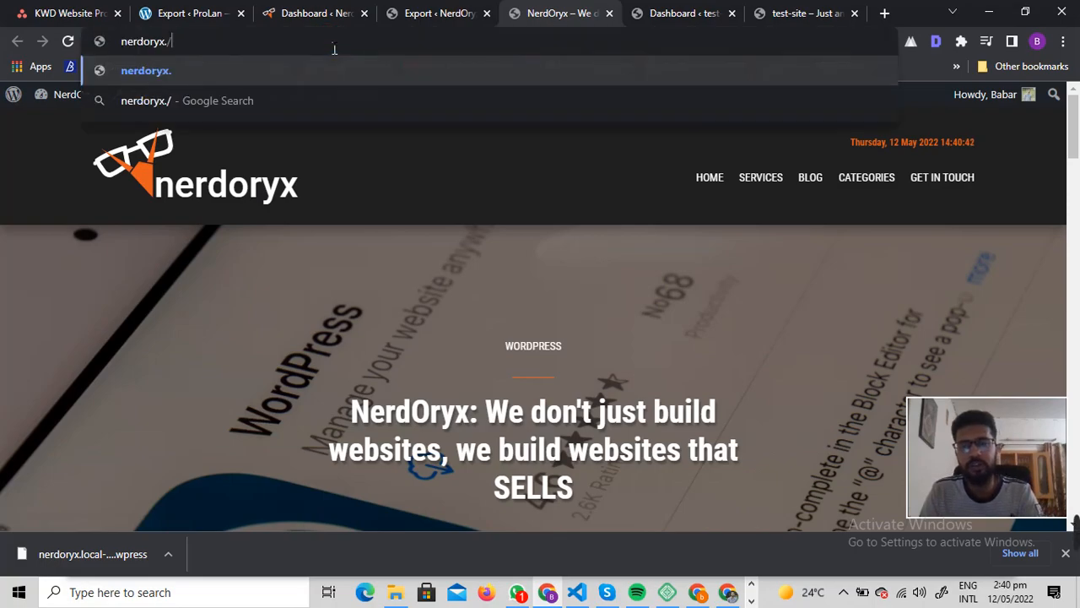
type("com")
key("Return")
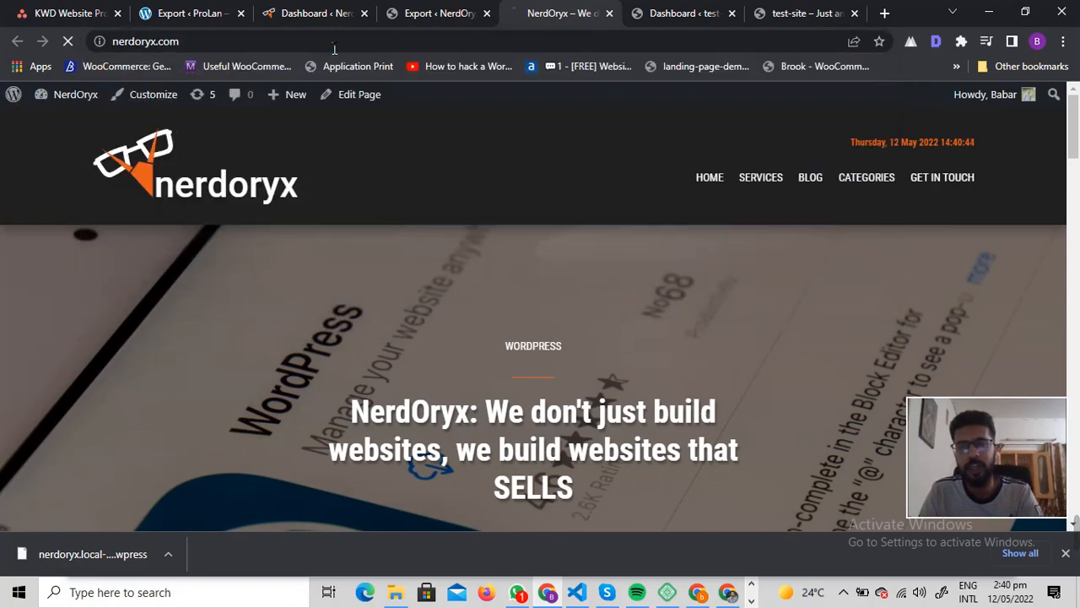
Step: On the test-site dashboard, search plugins for 'all in one', then install and activate All-in-One WP Migration
left_click(685, 12)
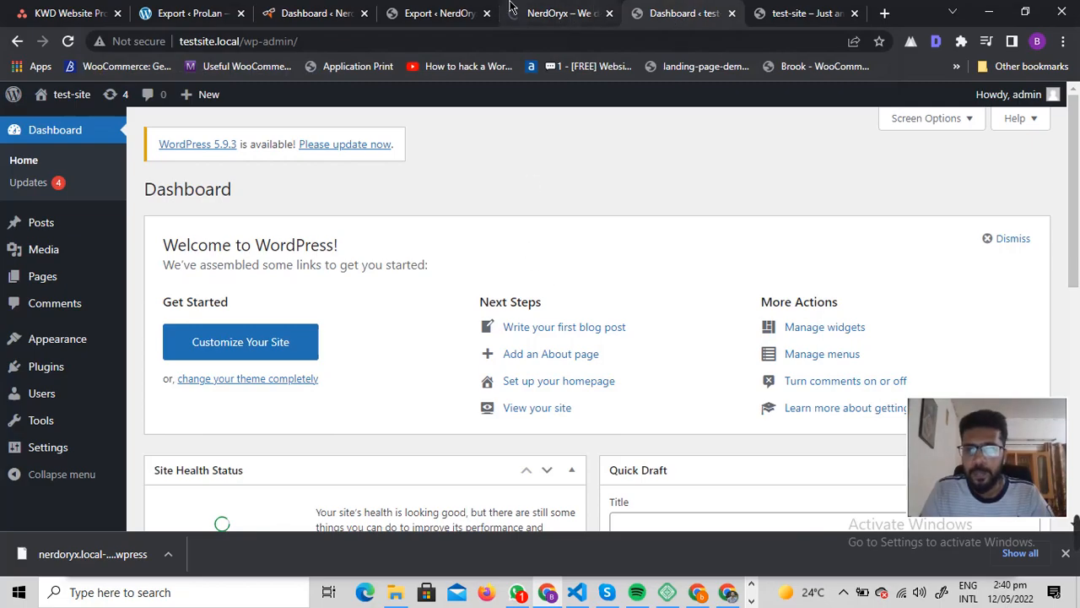
left_click(564, 13)
left_click(763, 13)
left_click(694, 13)
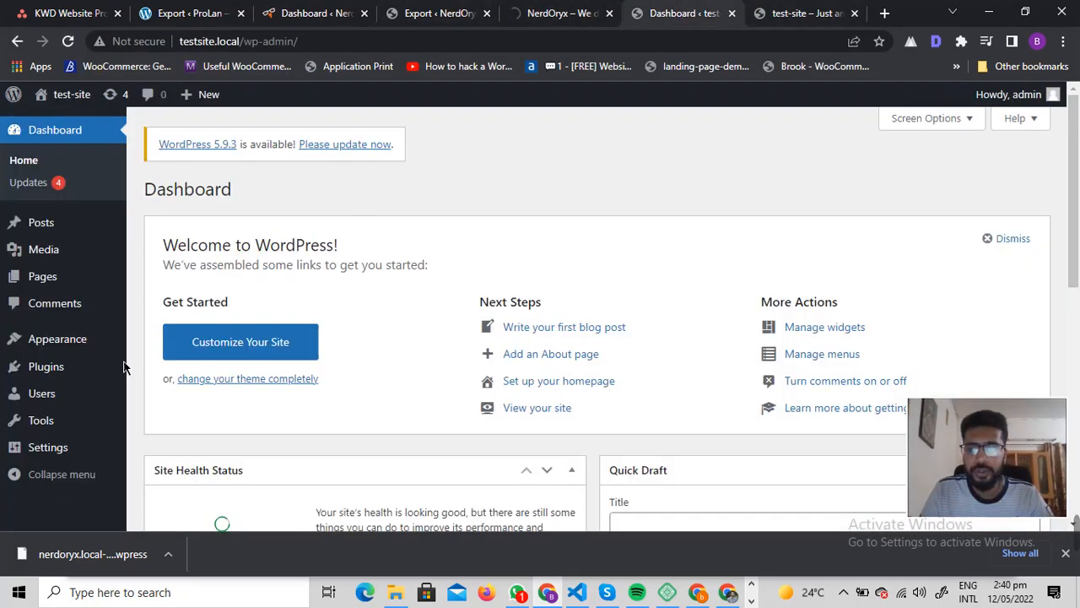
mouse_move(50, 364)
left_click(186, 393)
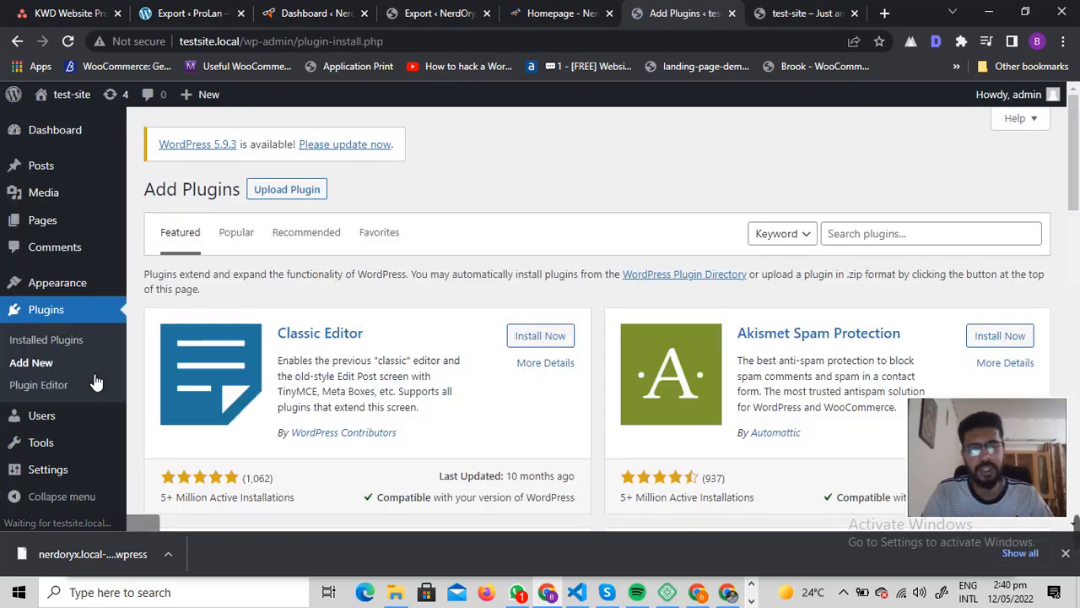
left_click(913, 236)
type("all in one")
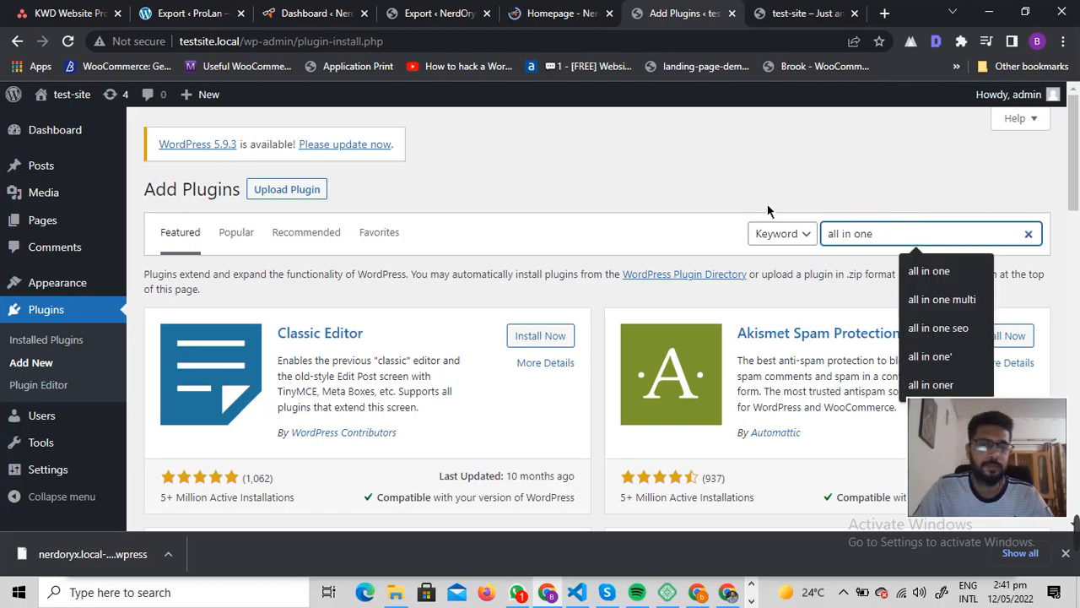
key("Return")
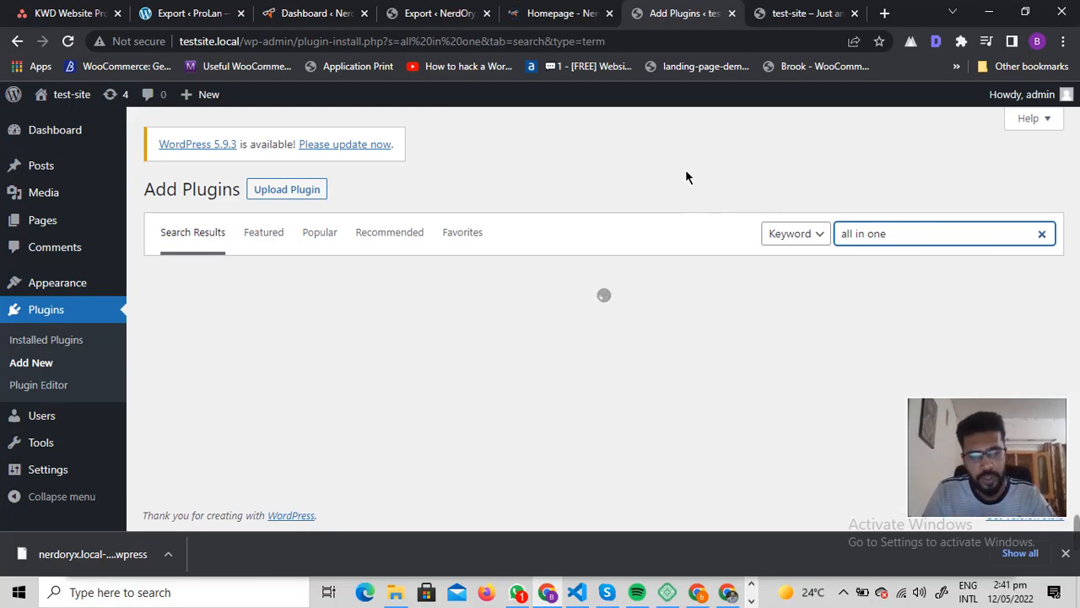
scroll(407, 298, "down", 3)
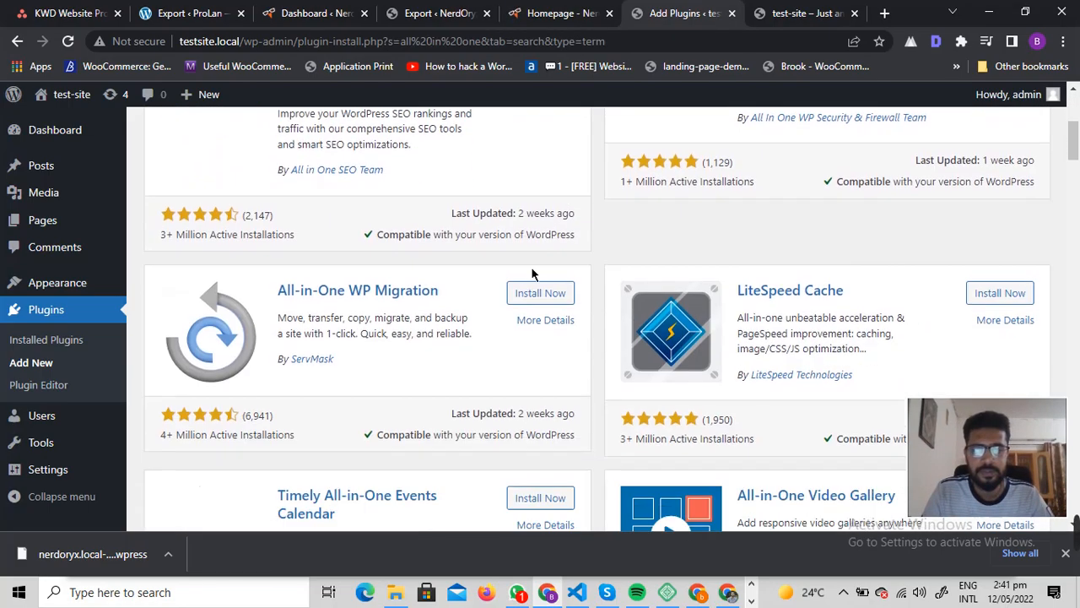
left_click(545, 287)
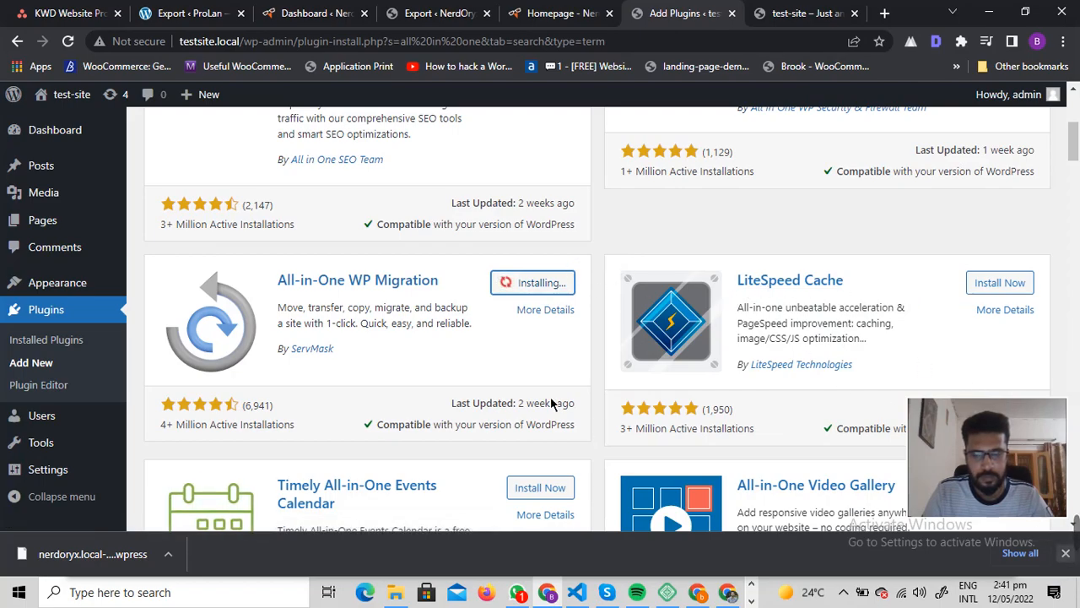
left_click(1065, 545)
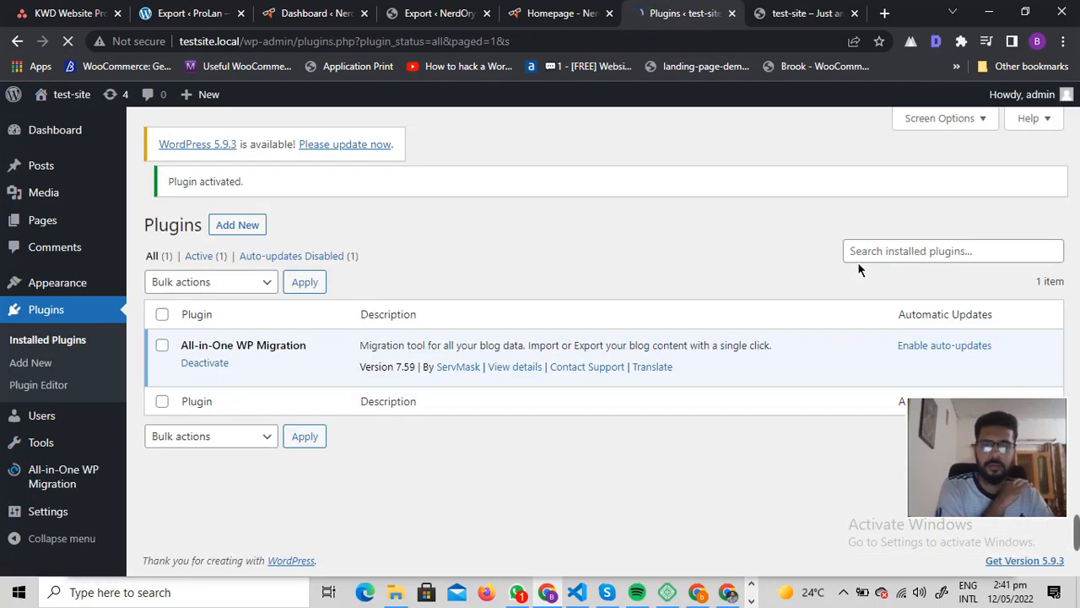
Step: Upload, install and activate the all-in-one-wp-migration-unlimited-extension.zip plugin on the test site
left_click(239, 189)
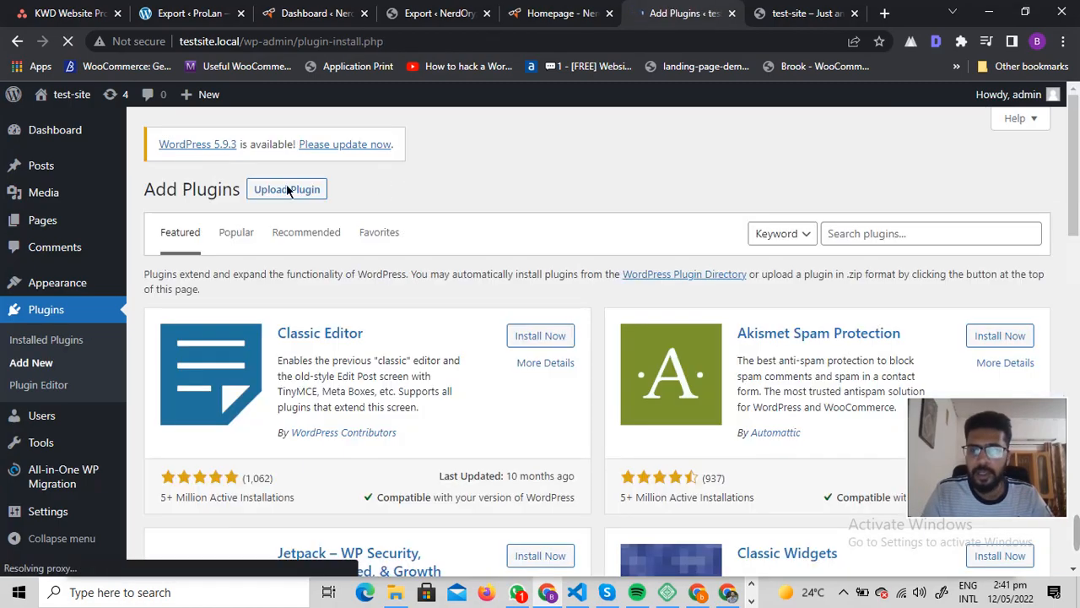
left_click(287, 189)
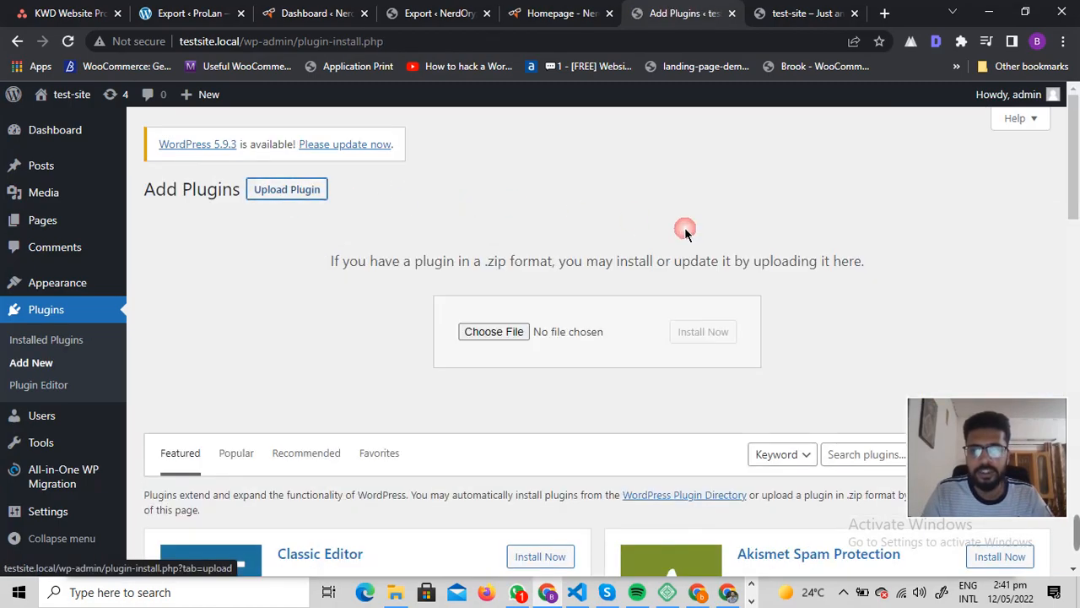
left_click(510, 332)
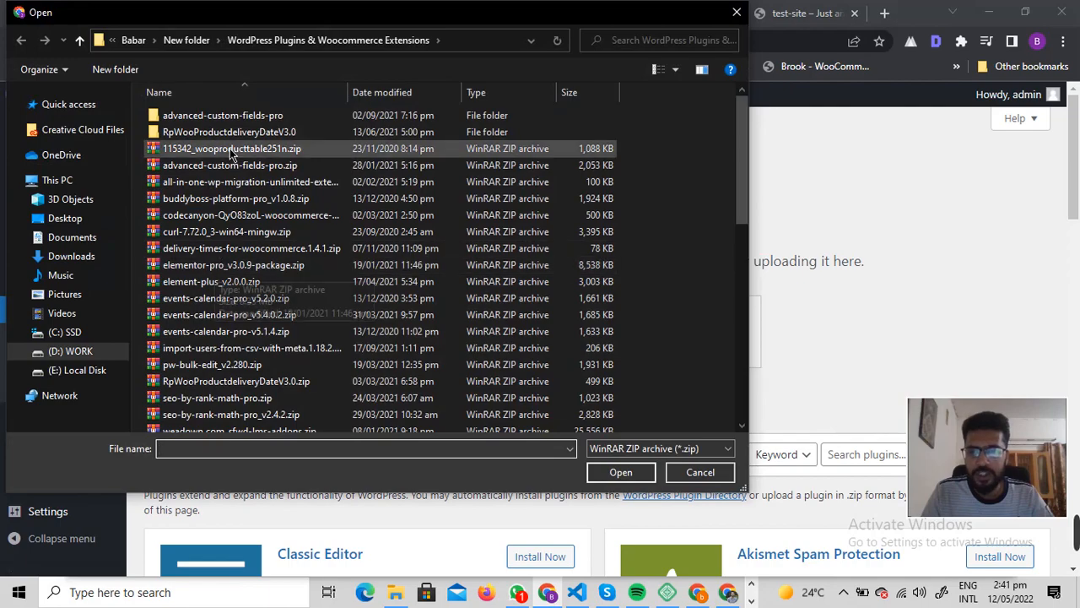
double_click(218, 182)
left_click(702, 332)
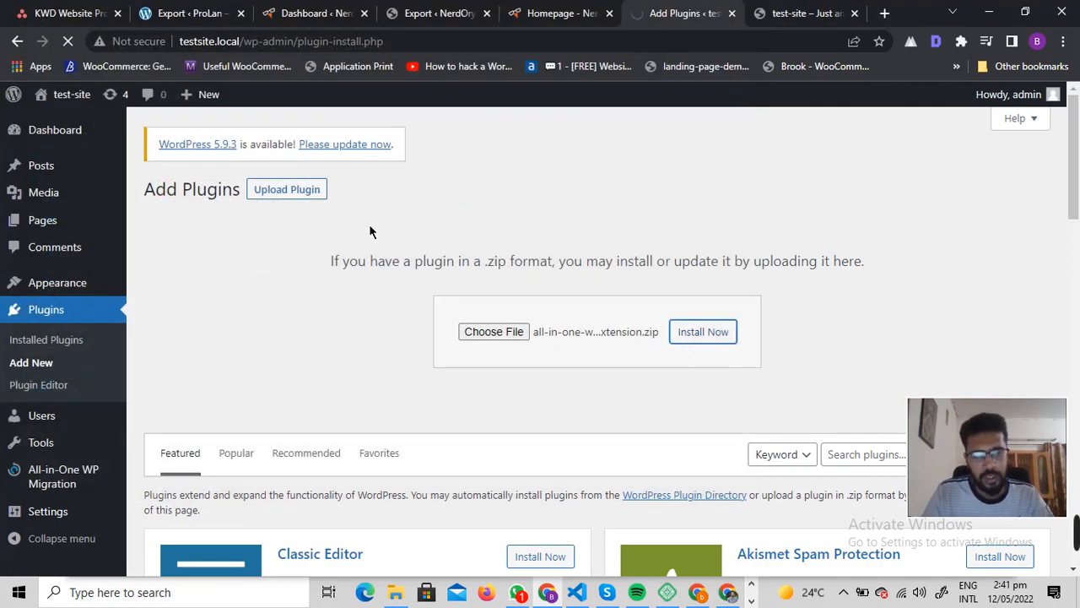
left_click(187, 326)
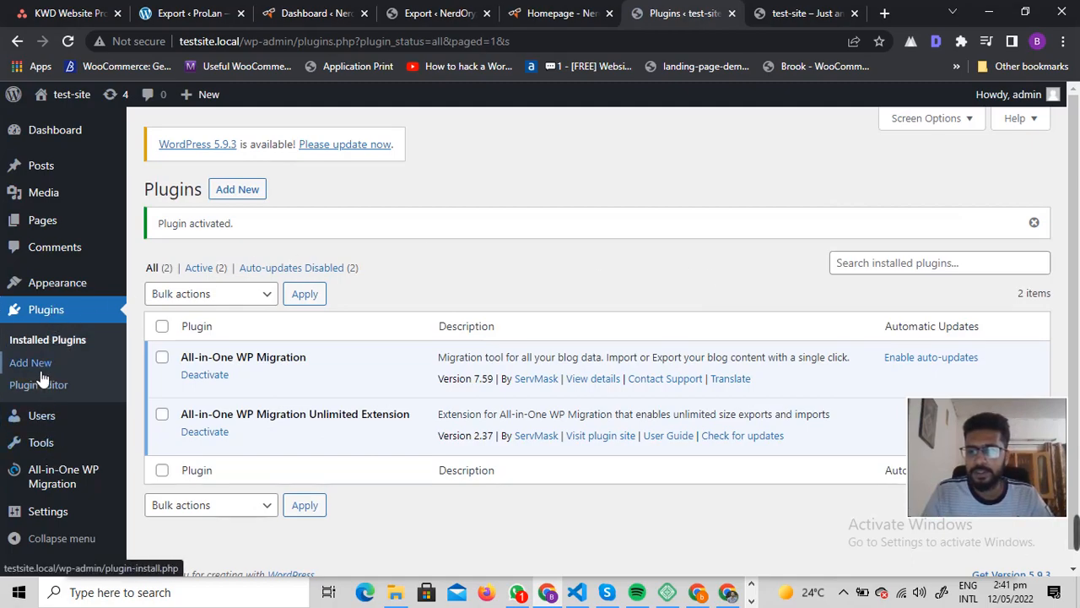
mouse_move(88, 478)
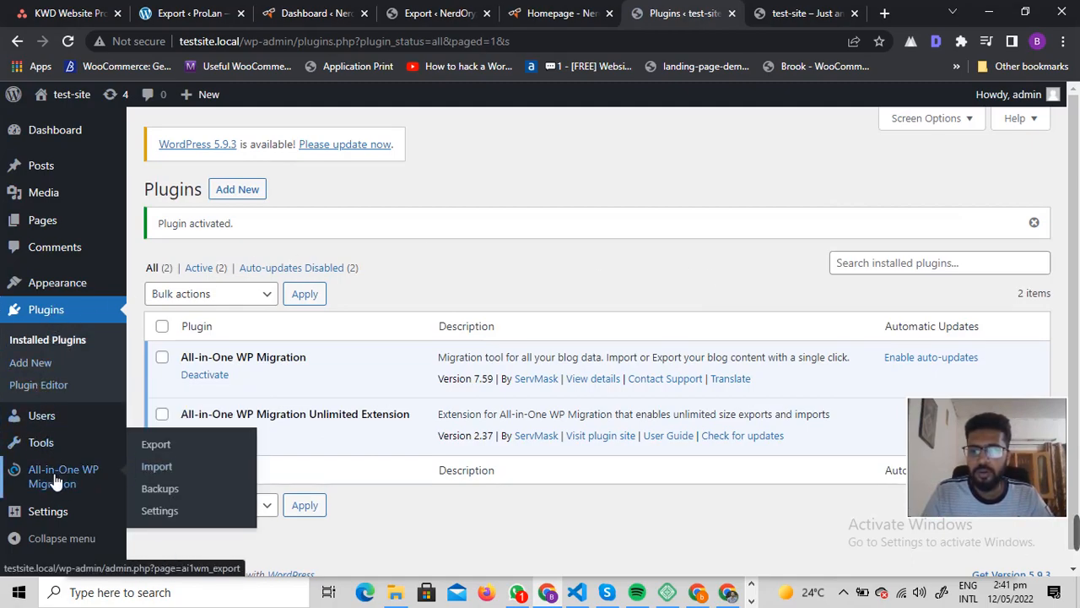
left_click(157, 468)
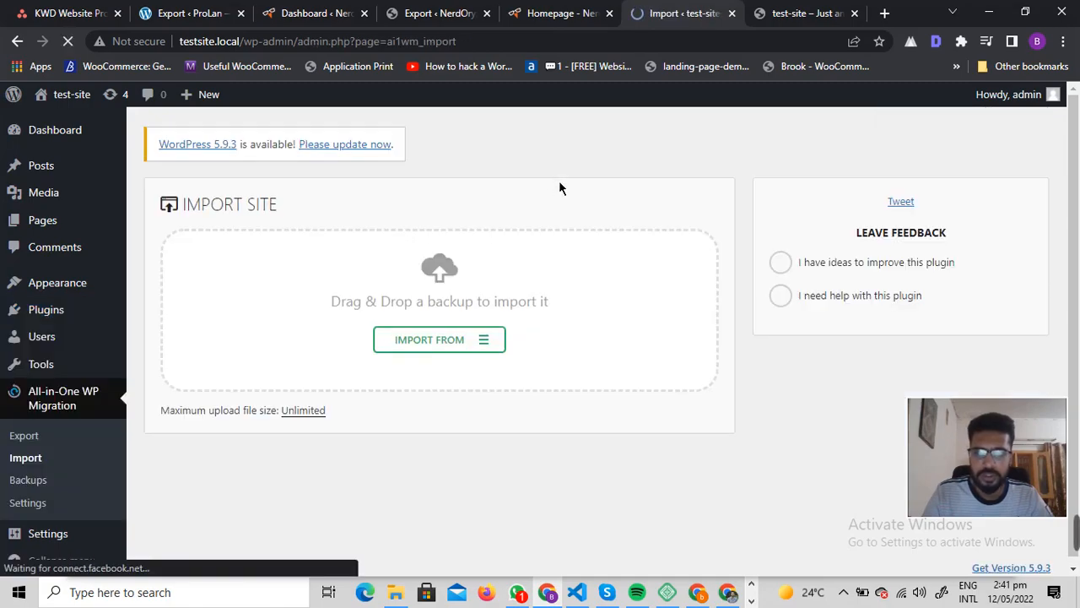
left_click(500, 341)
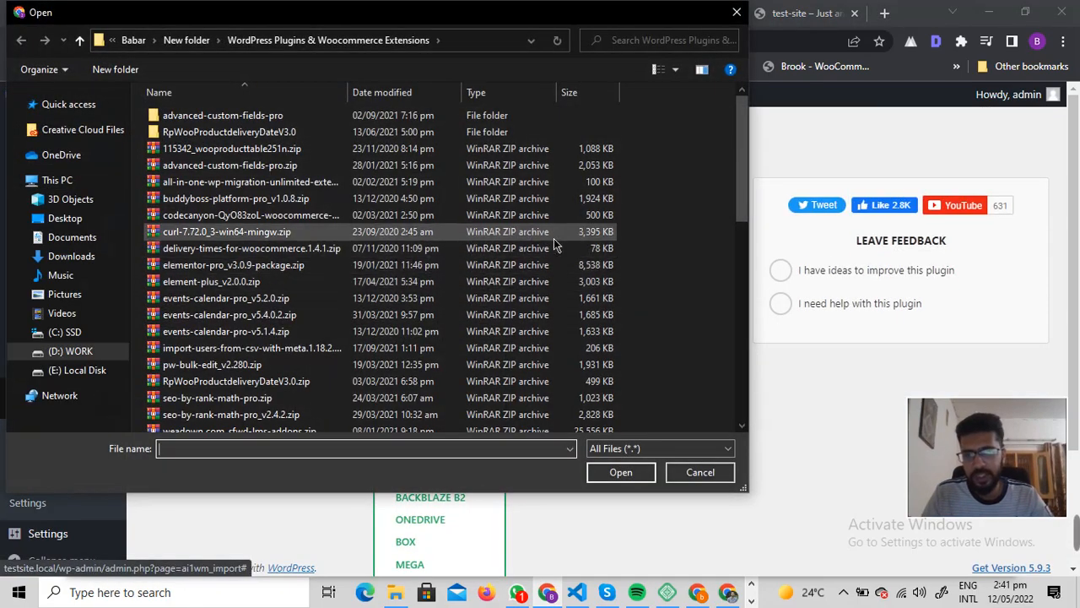
left_click(71, 256)
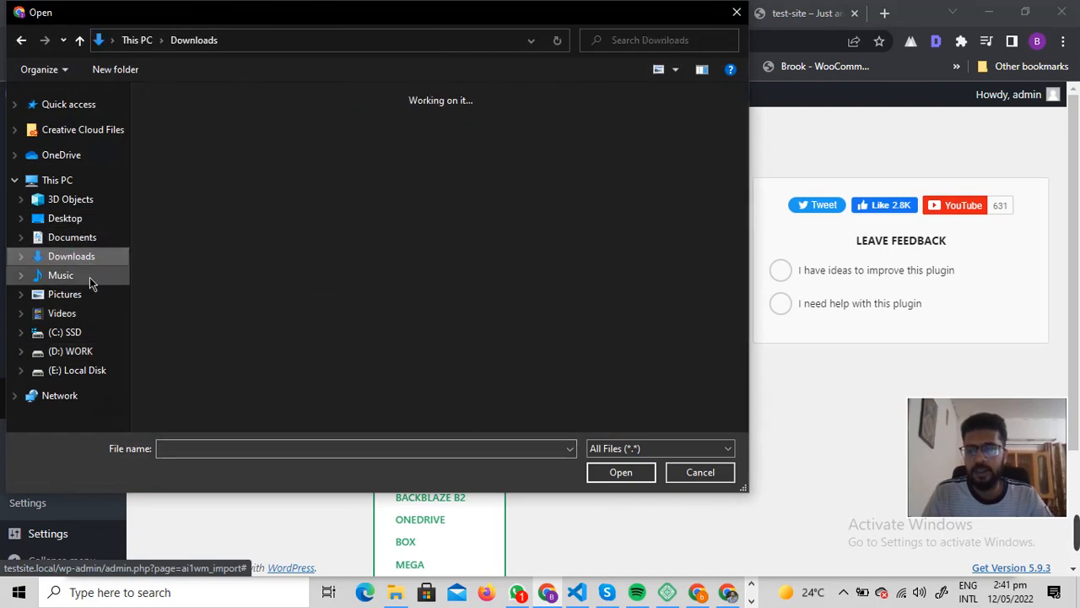
left_click(182, 161)
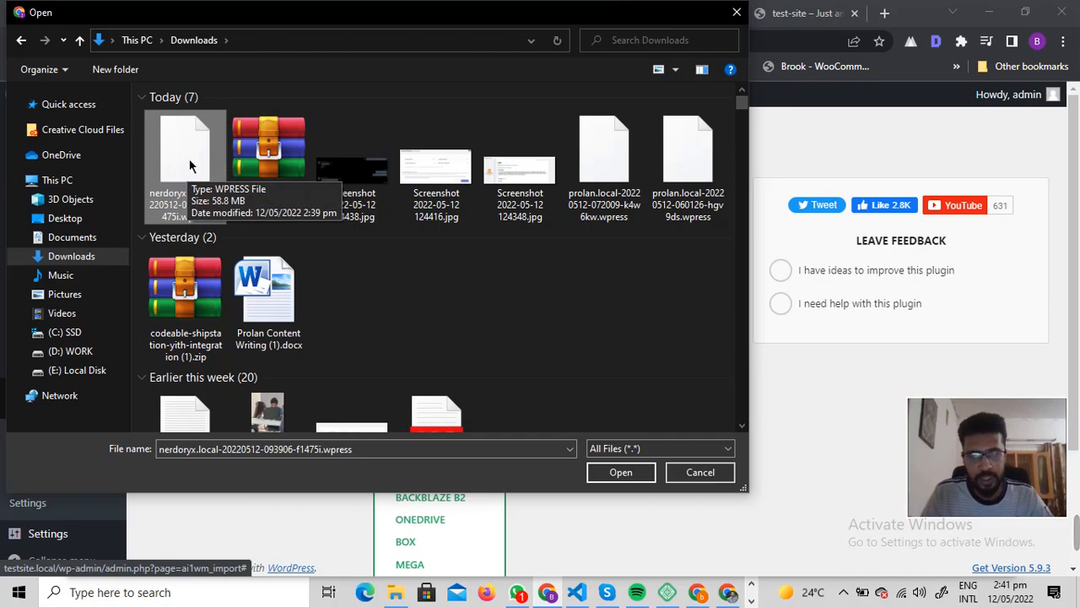
left_click(620, 471)
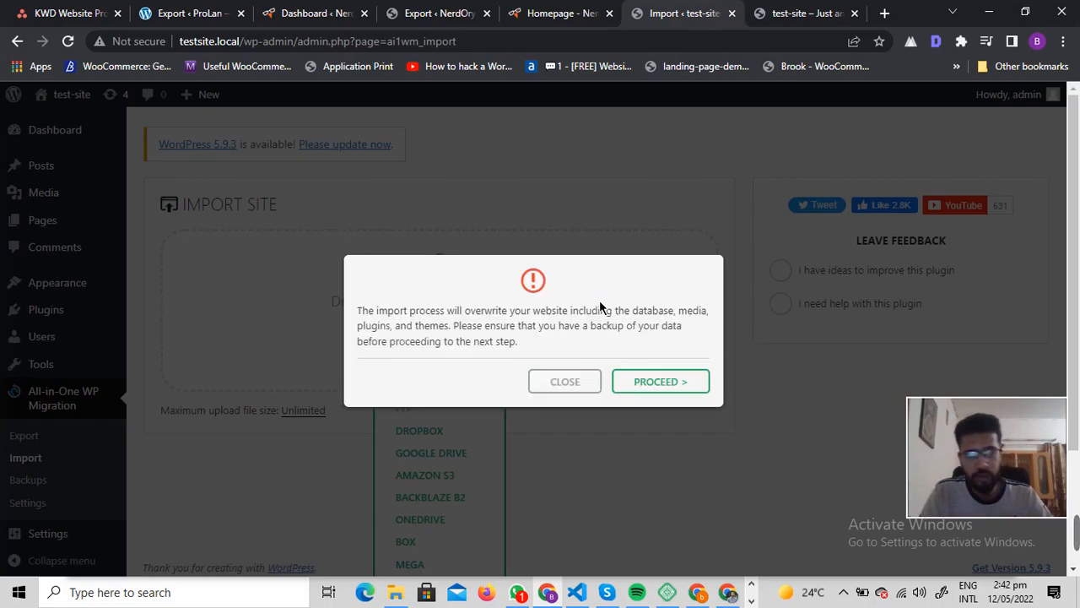
left_click(670, 388)
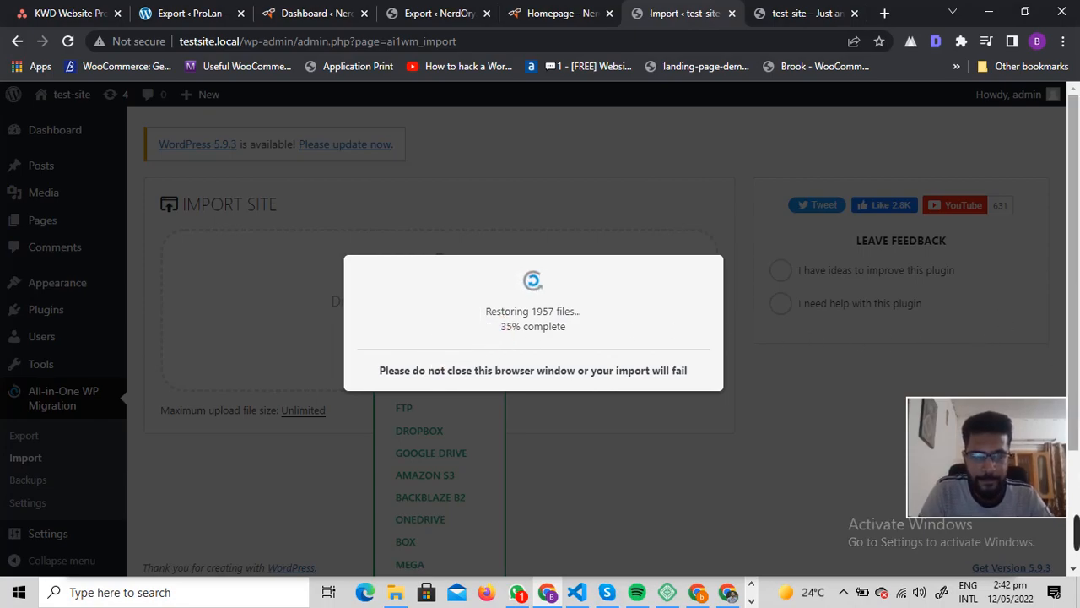
Step: Finish and close the import completion dialog
mouse_move(868, 533)
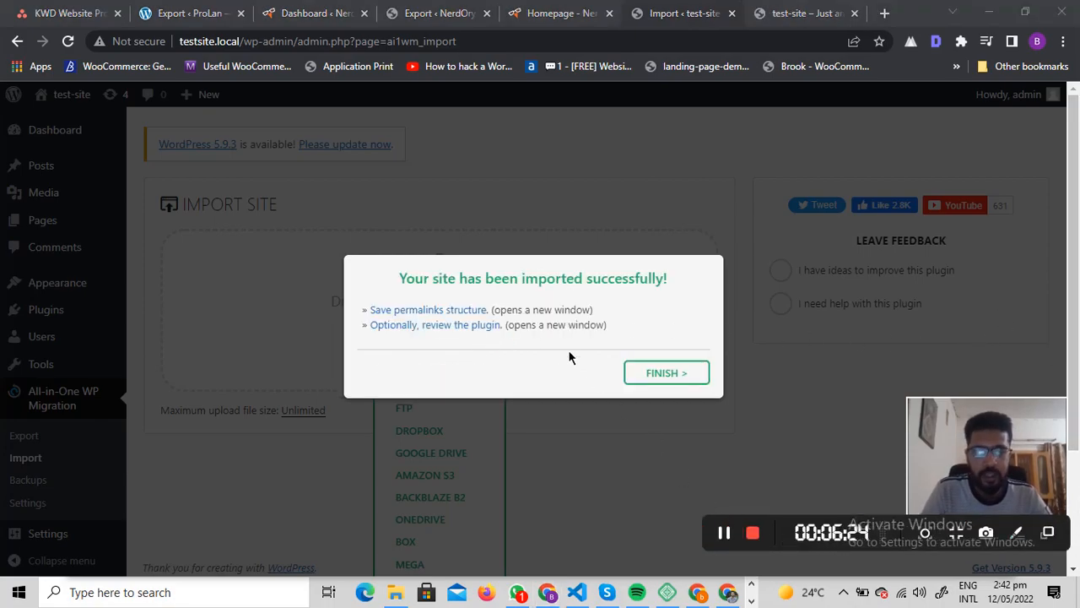
left_click_drag(397, 280, 675, 275)
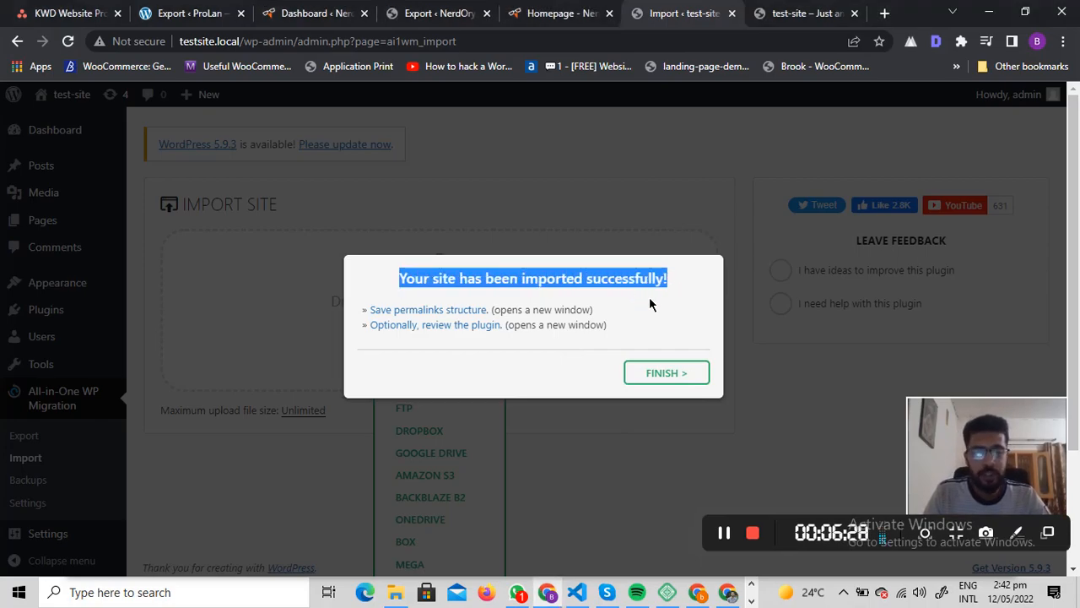
left_click(670, 363)
left_click(694, 378)
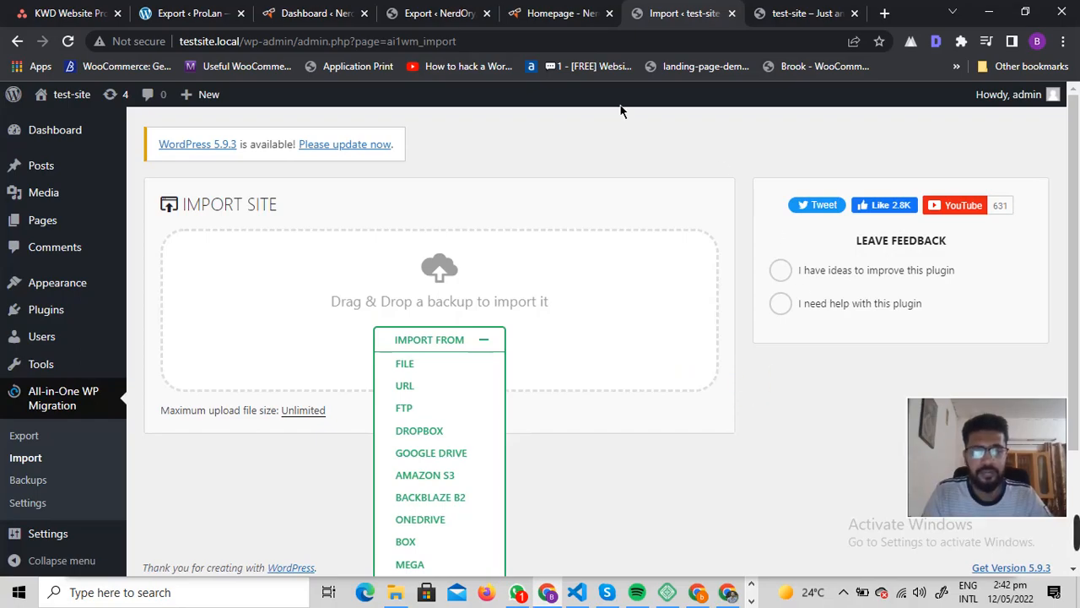
Step: Reload the admin, update the WordPress database and continue
left_click(67, 41)
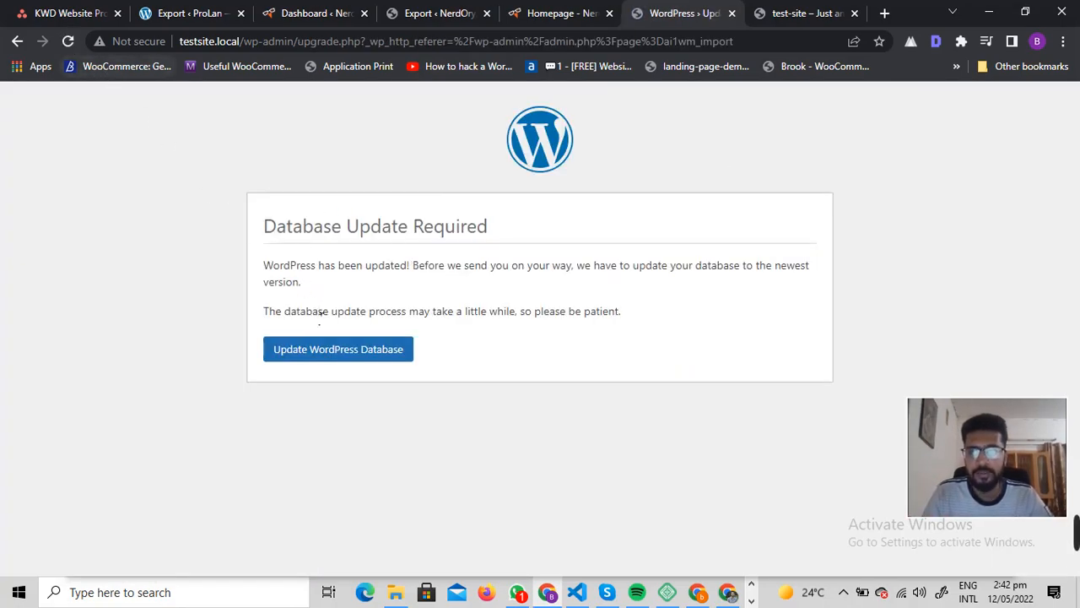
left_click(306, 355)
left_click(287, 305)
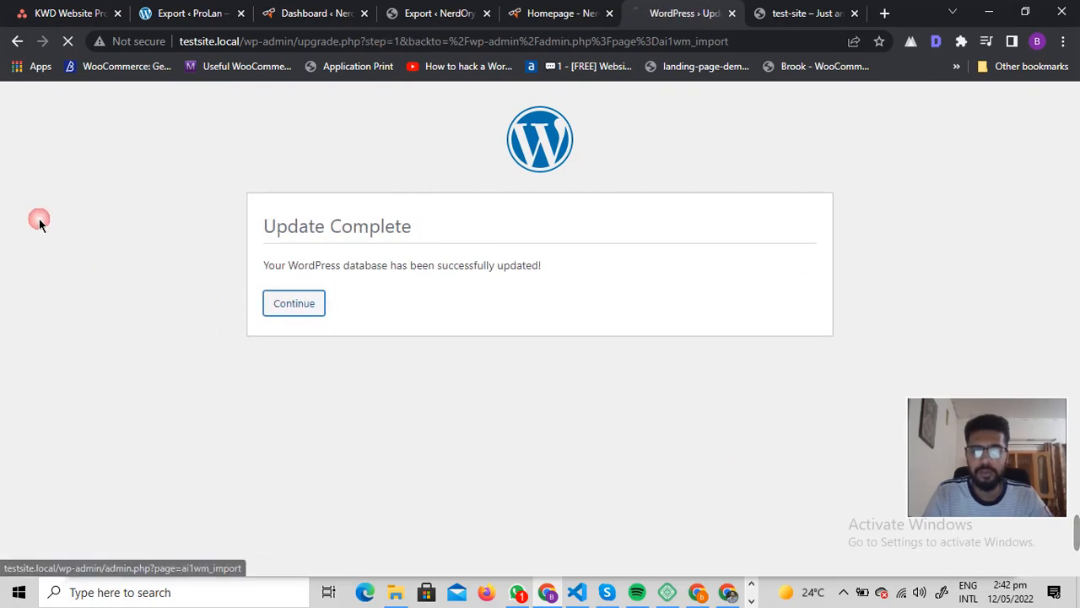
Step: Log in to the test site's admin with the admin username and the account password, then close the browser's password warning
type("a")
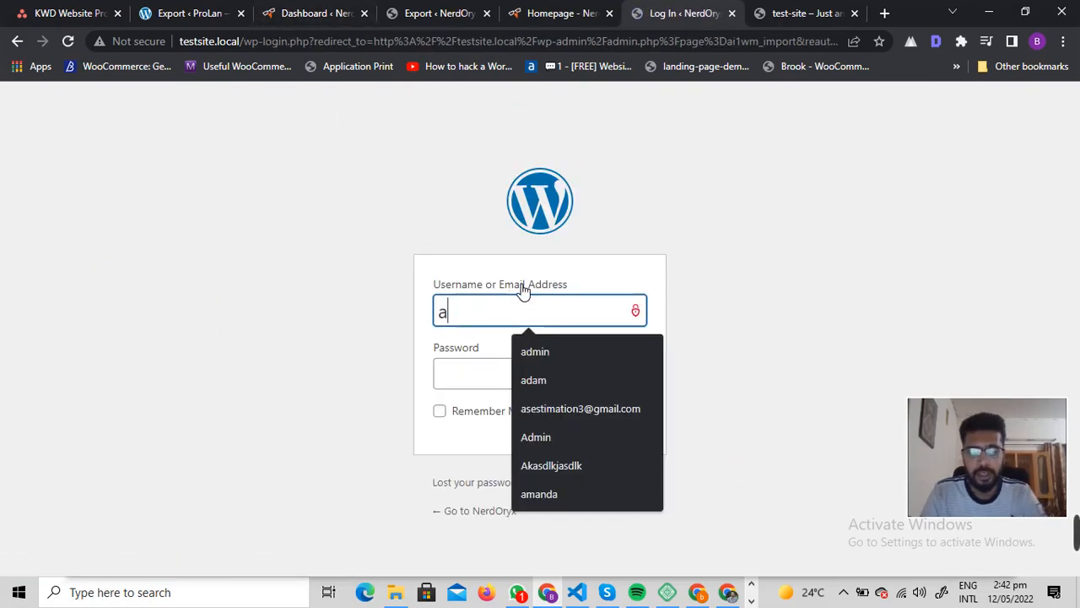
type("dmin")
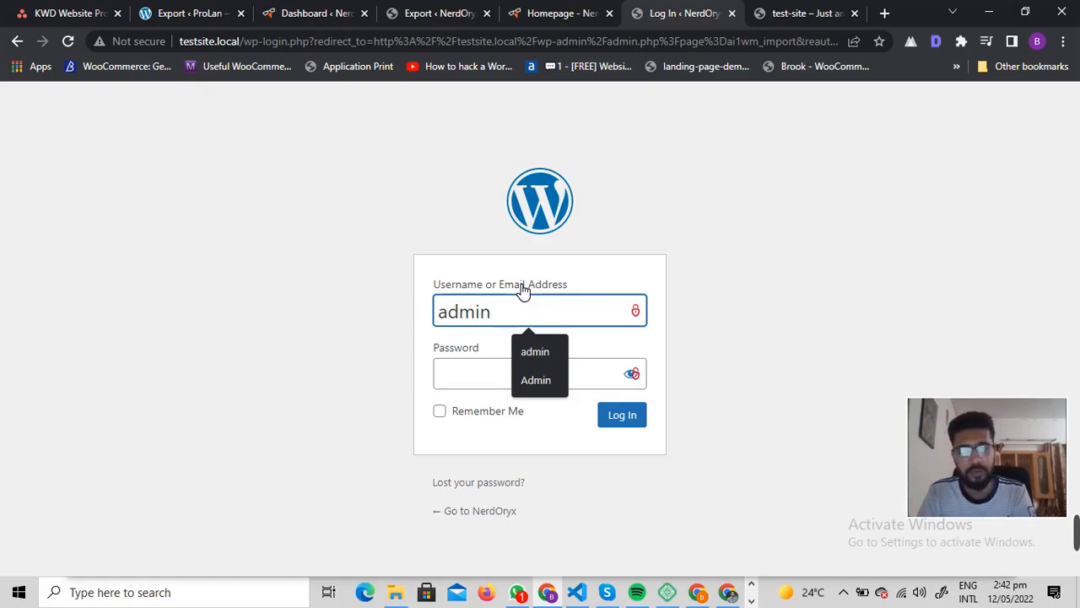
key("Tab")
type("dmin")
key("Return")
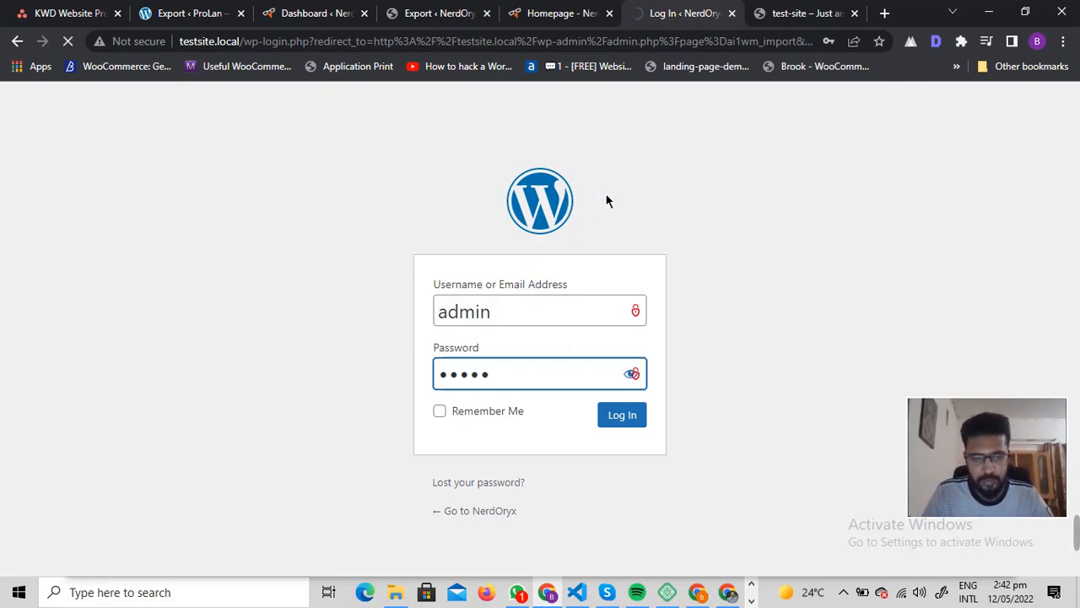
scroll(205, 203, "down", 3)
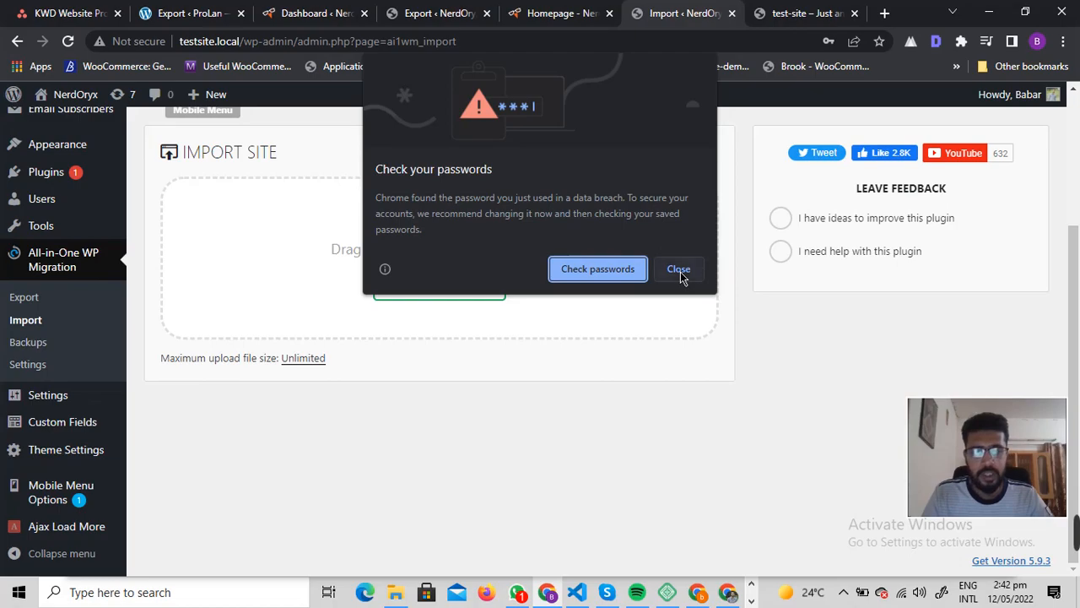
left_click(681, 271)
Step: Open the Permalinks settings, decline saving the password, and save the permalink structure with Post name selected
mouse_move(65, 398)
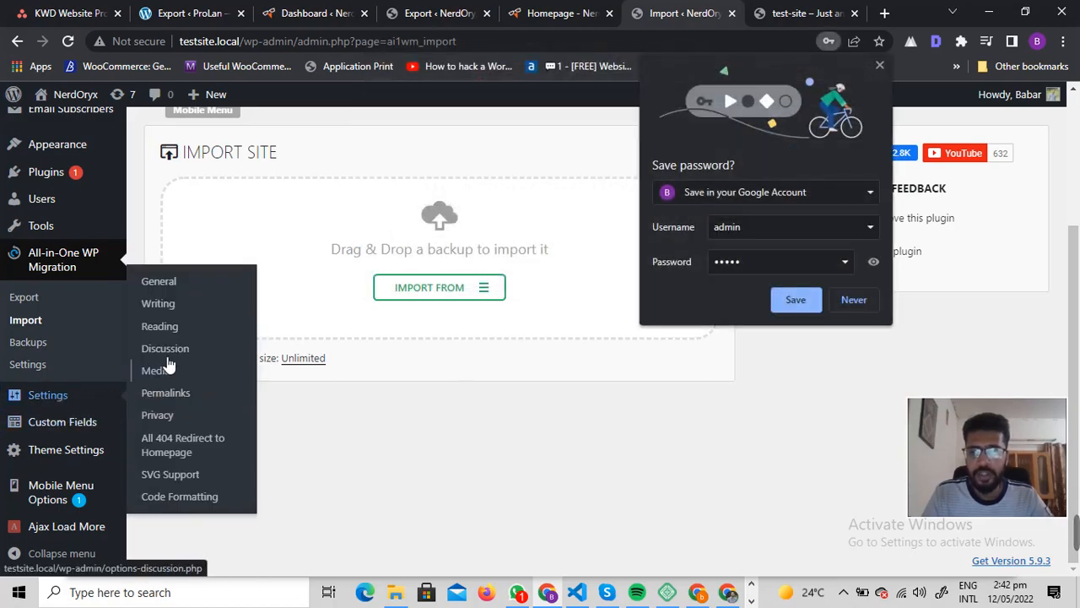
left_click(163, 393)
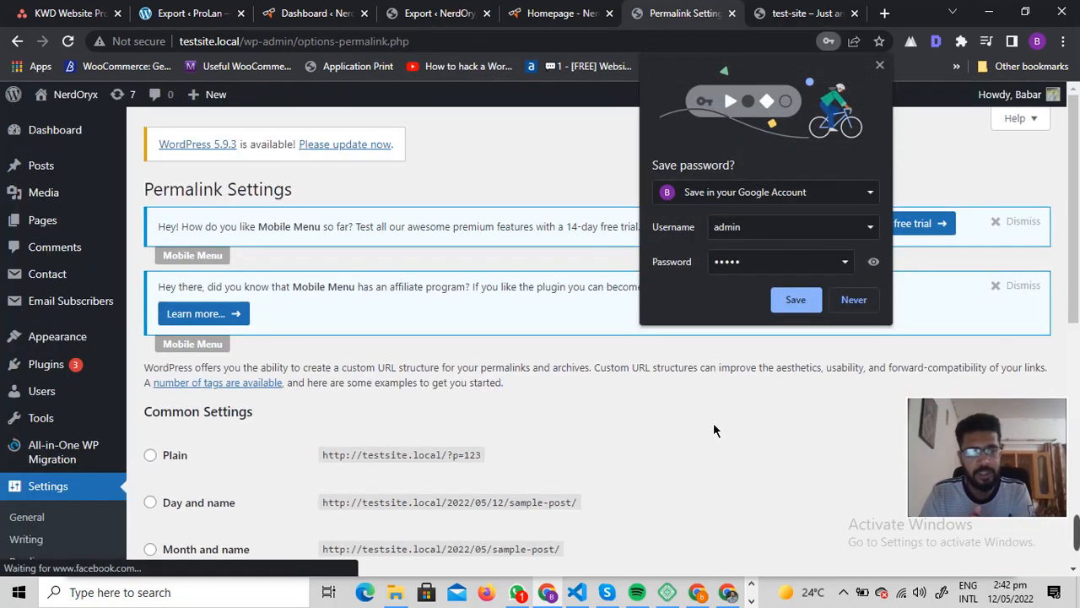
left_click(853, 301)
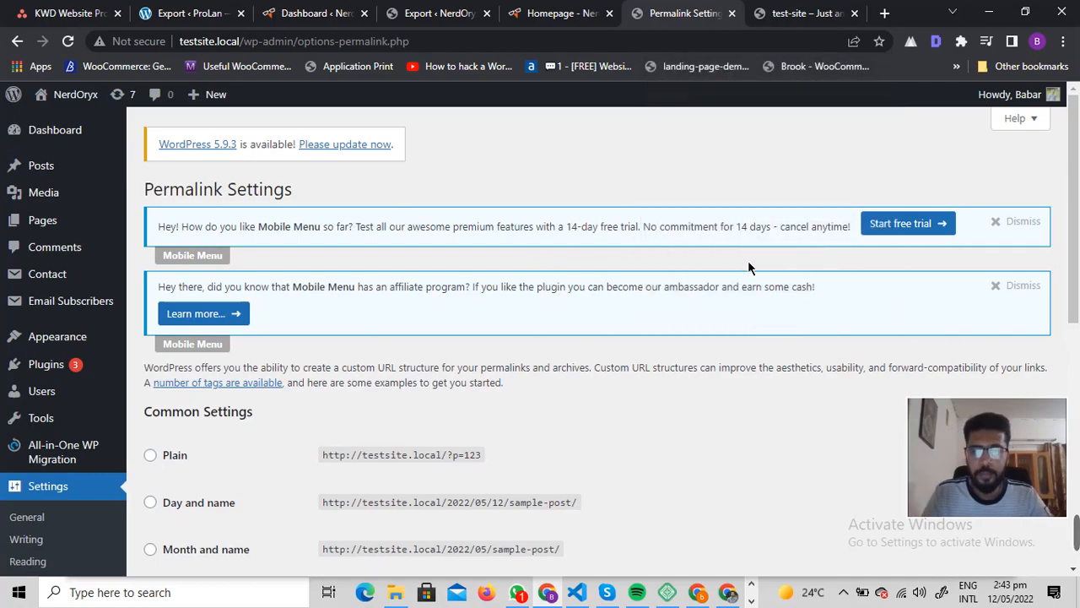
scroll(748, 263, "down", 4)
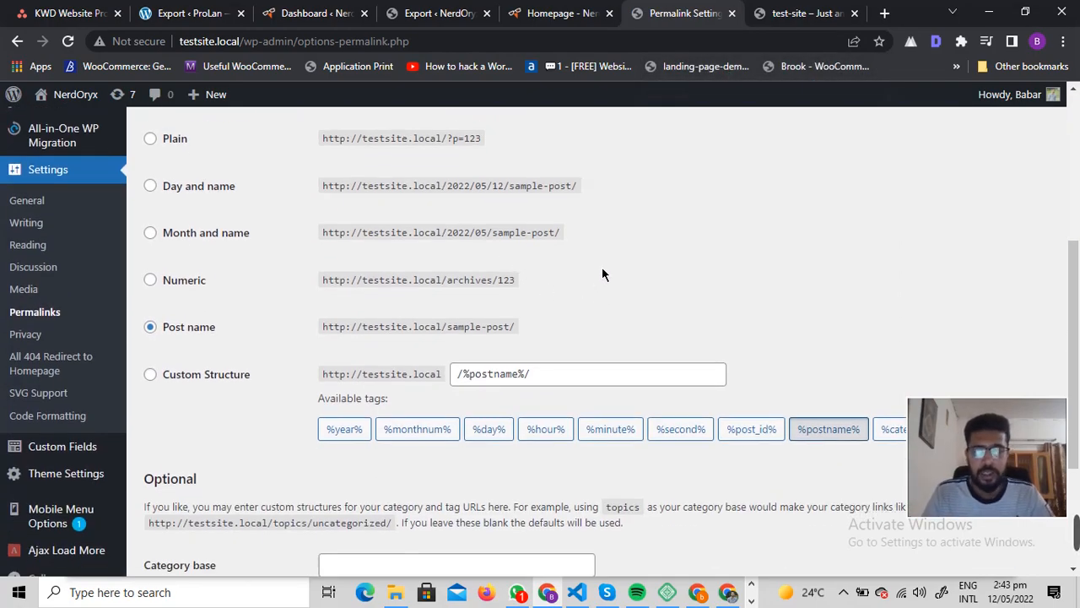
scroll(602, 267, "down", 3)
left_click(187, 461)
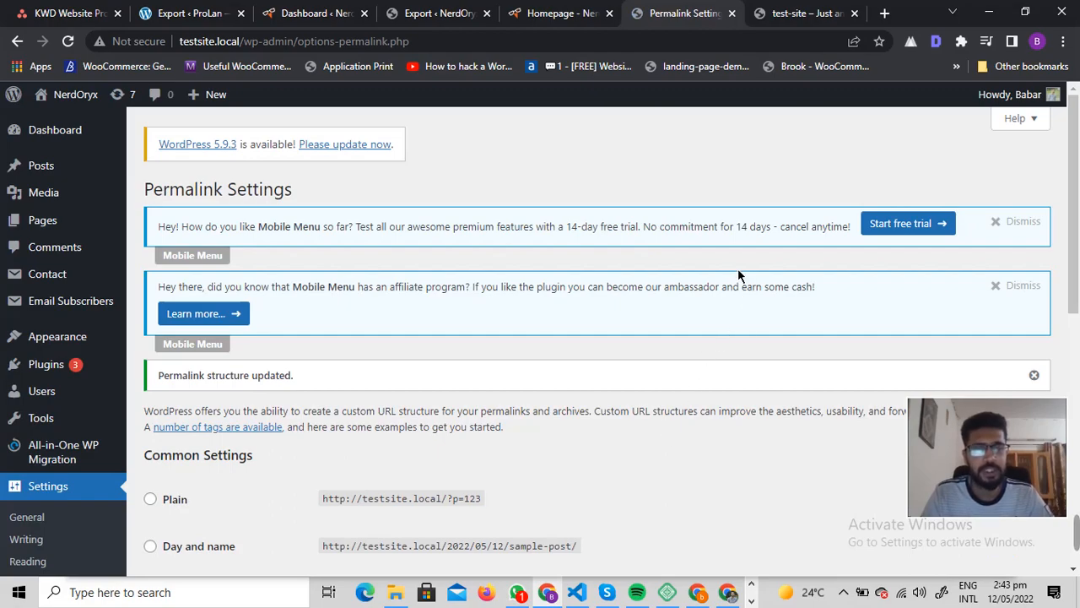
Step: Visit the test site's front end in a new tab and scroll through the migrated homepage posts
mouse_move(69, 94)
right_click(63, 122)
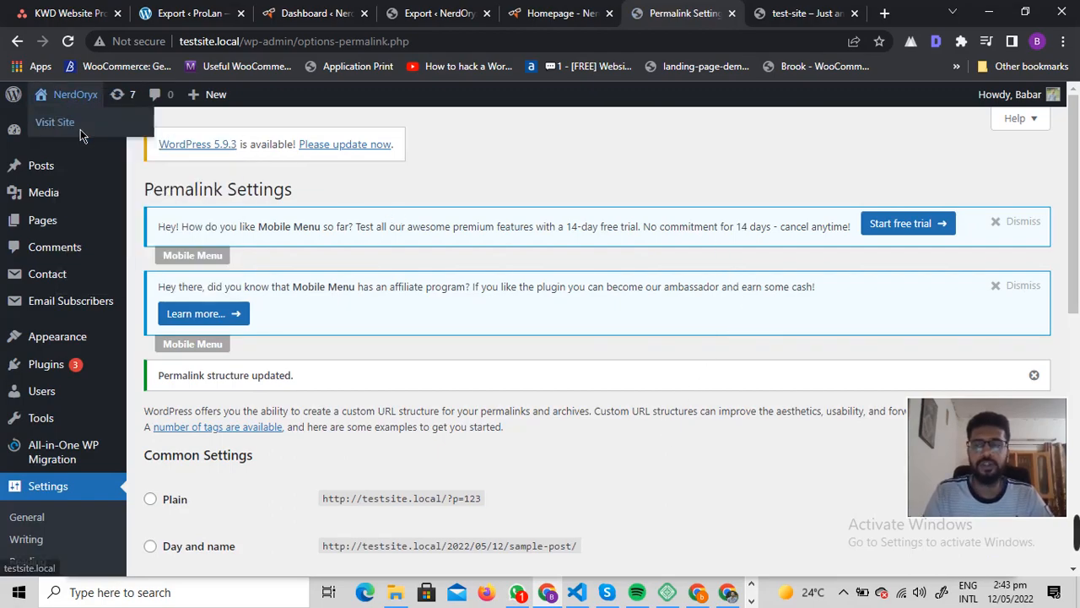
left_click(106, 130)
left_click(705, 12)
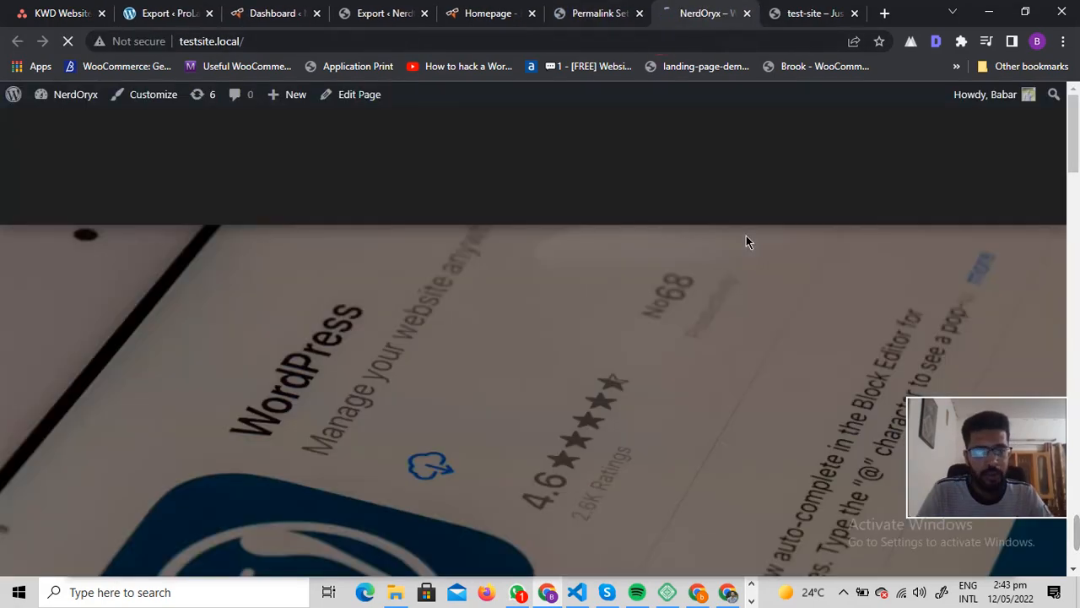
scroll(494, 319, "down", 3)
scroll(494, 319, "down", 10)
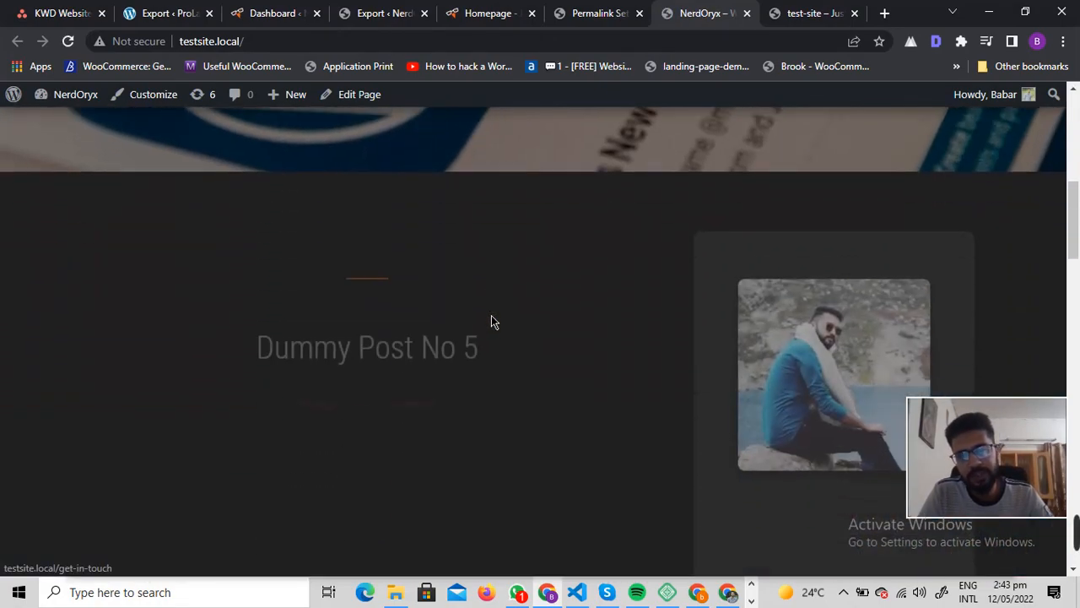
scroll(533, 350, "down", 10)
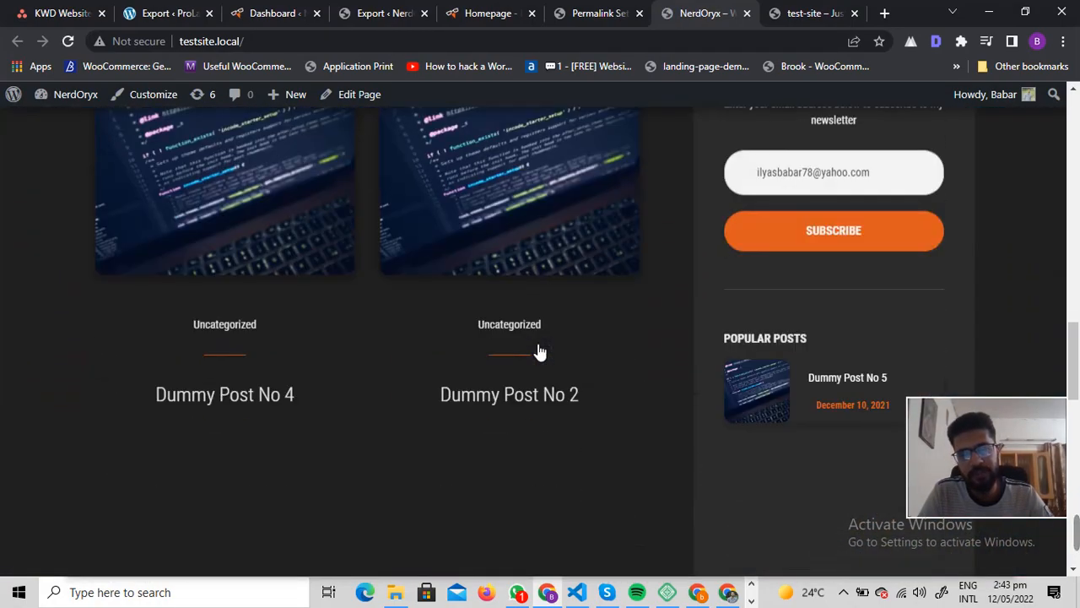
scroll(642, 392, "up", 20)
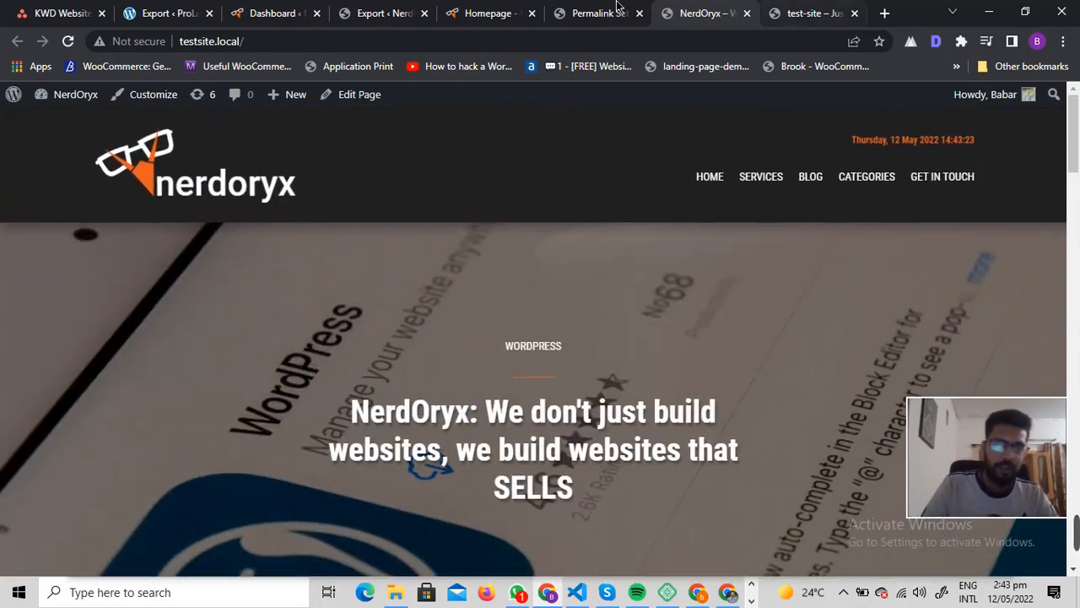
left_click(599, 12)
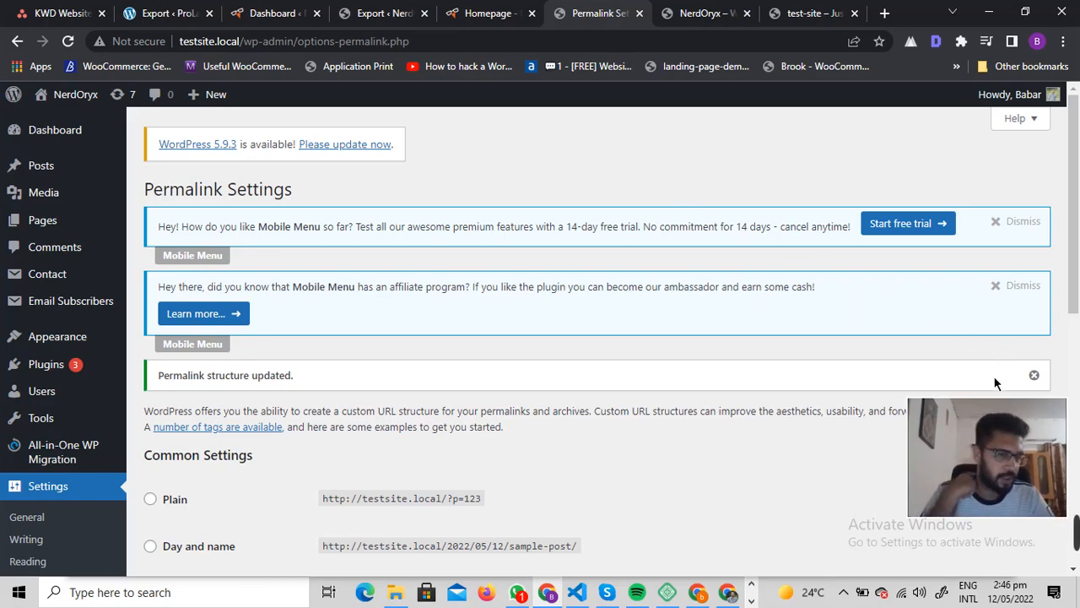
mouse_move(1008, 459)
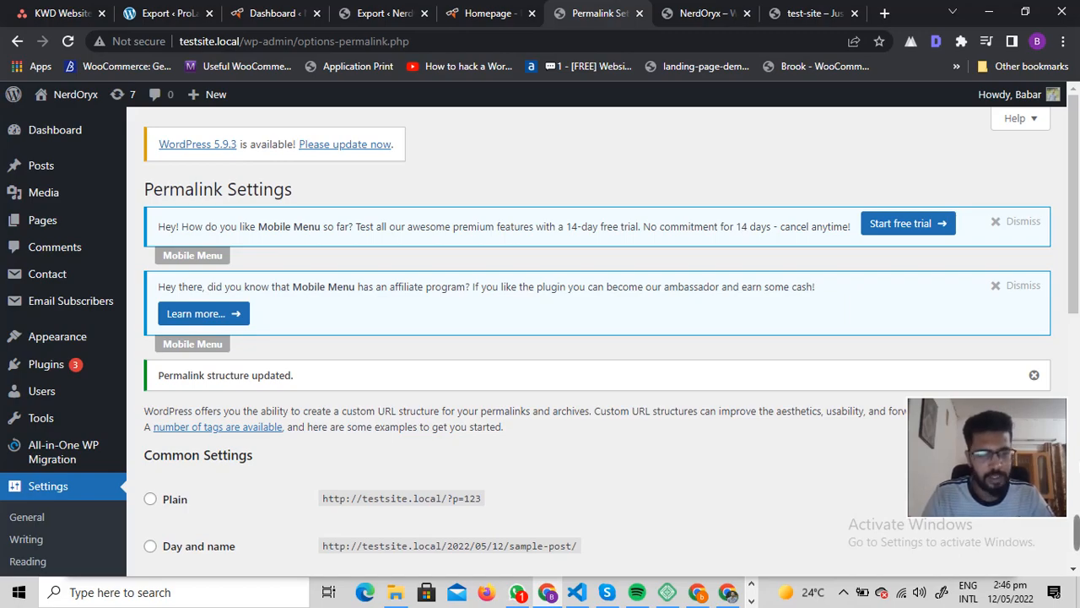
mouse_move(944, 462)
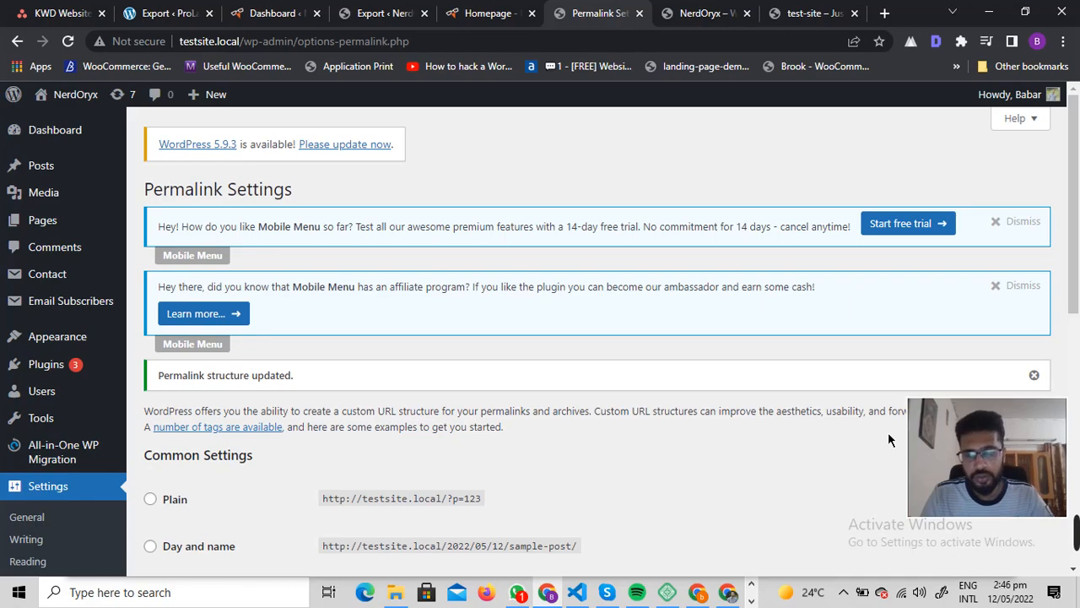
mouse_move(950, 420)
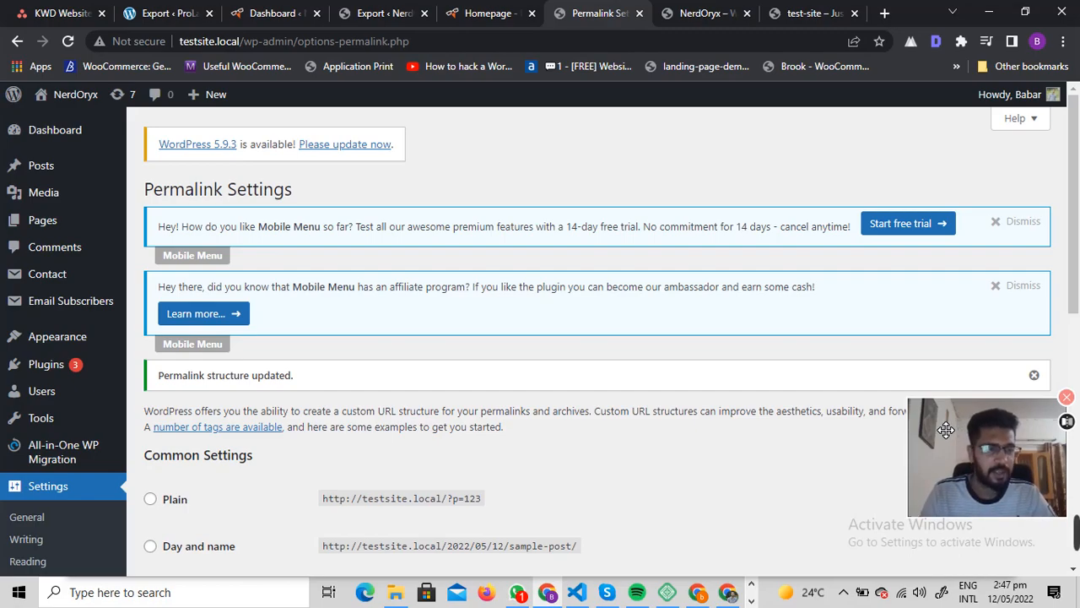
mouse_move(1076, 532)
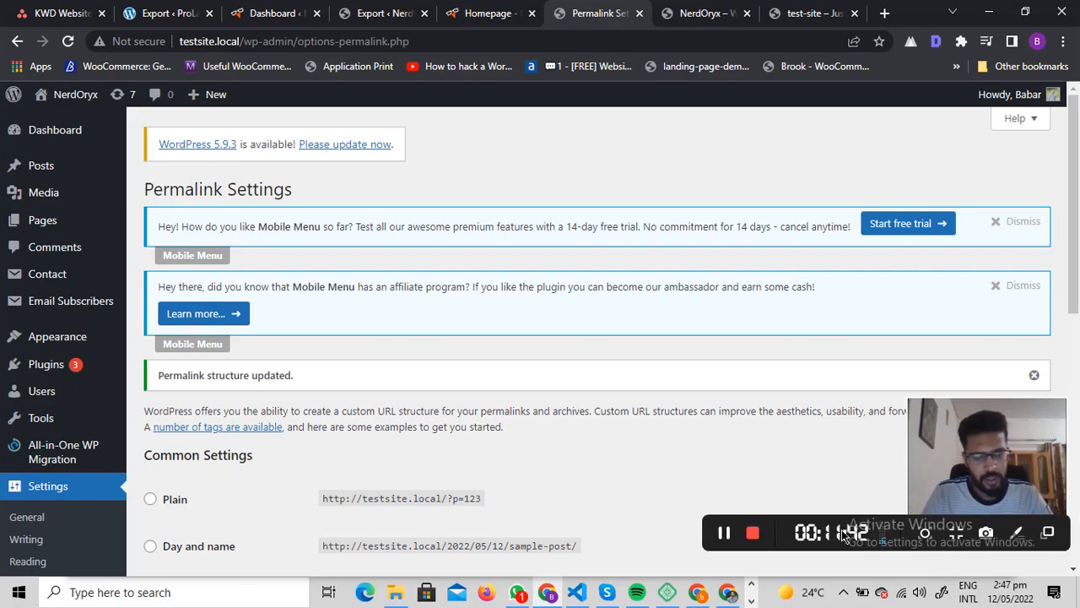